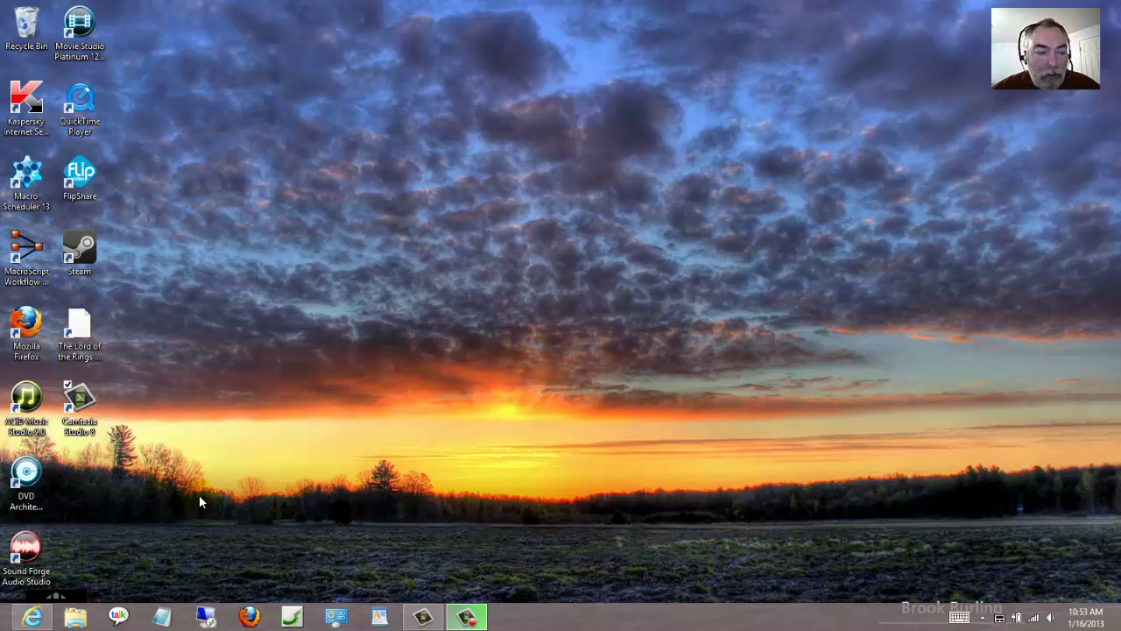
Return to the Xbox.com profile, check the avatar's context menu, then head to the Social menu.
click(33, 618)
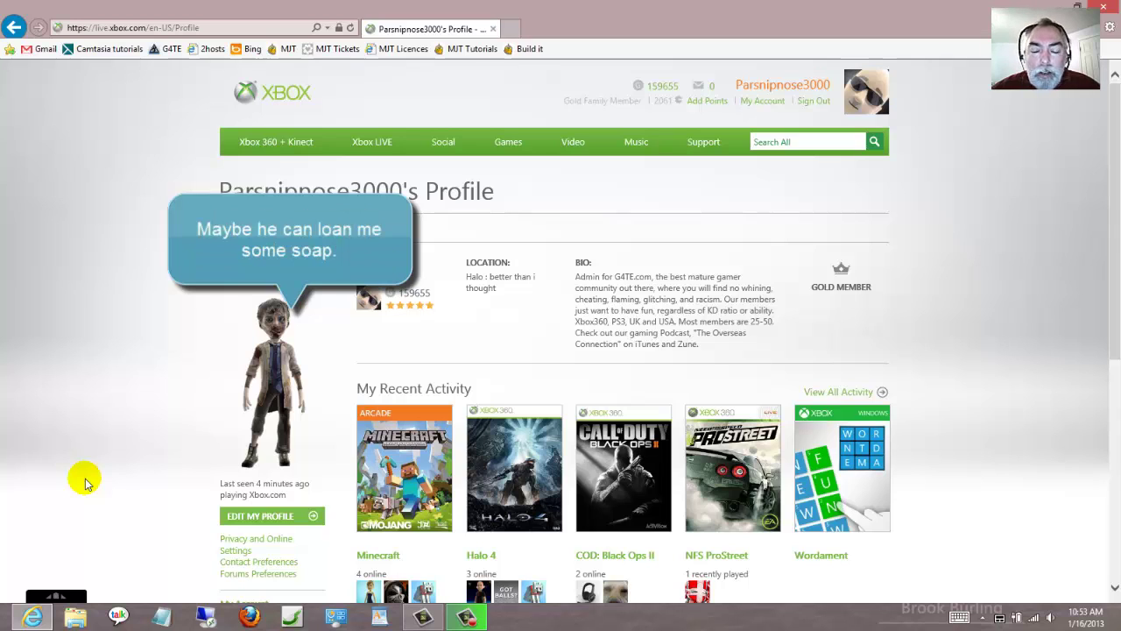
scroll(87, 474, down, 1)
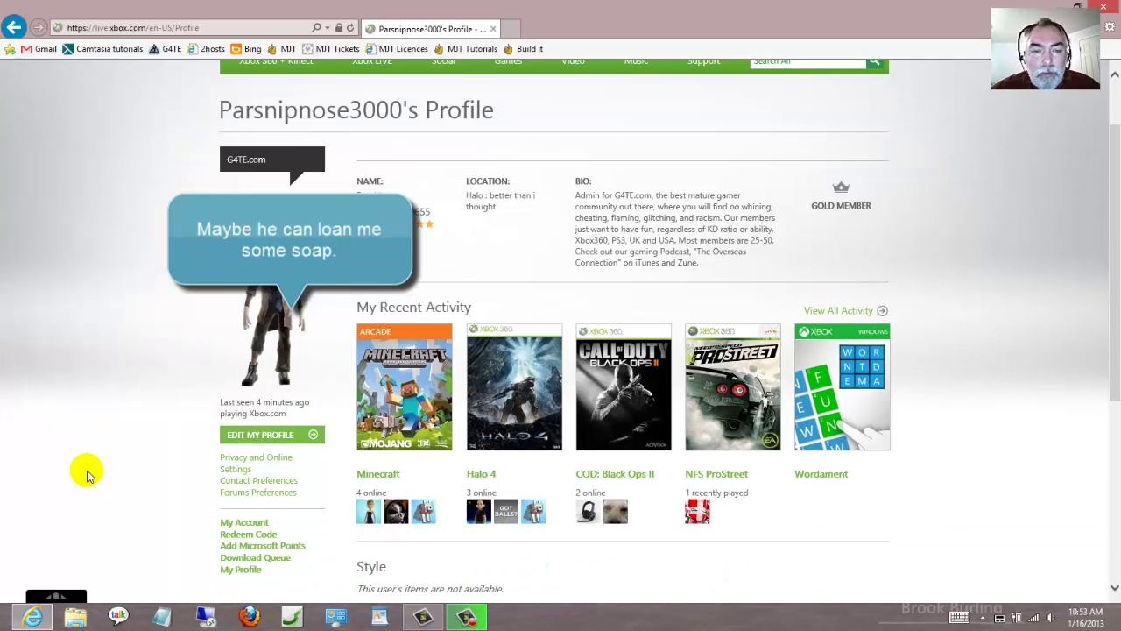
scroll(87, 474, up, 1)
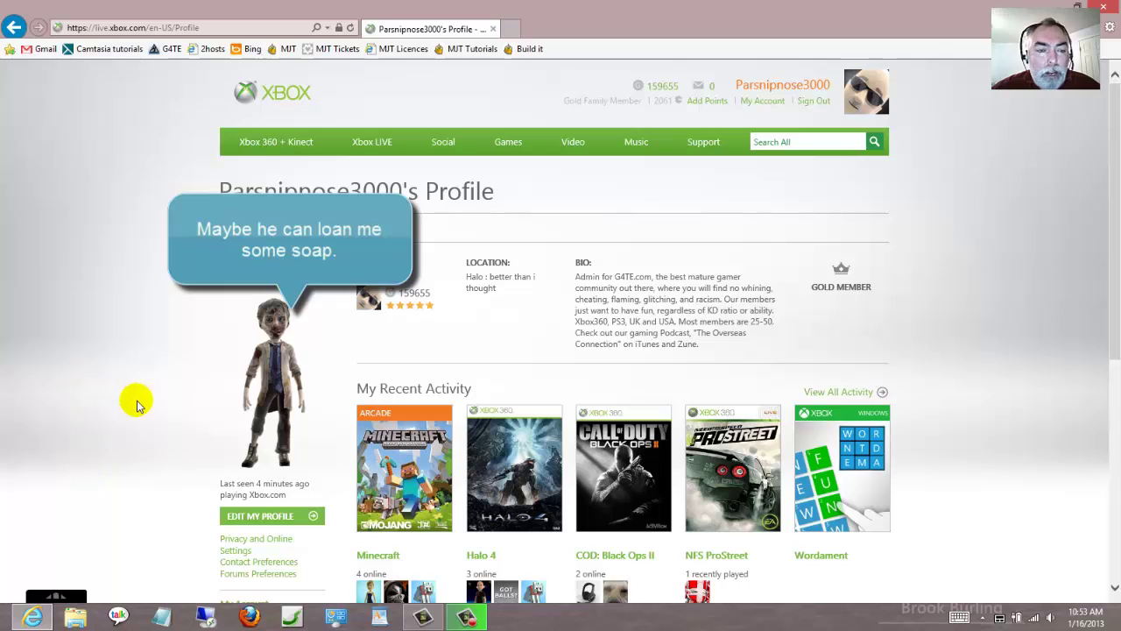
right_click(271, 374)
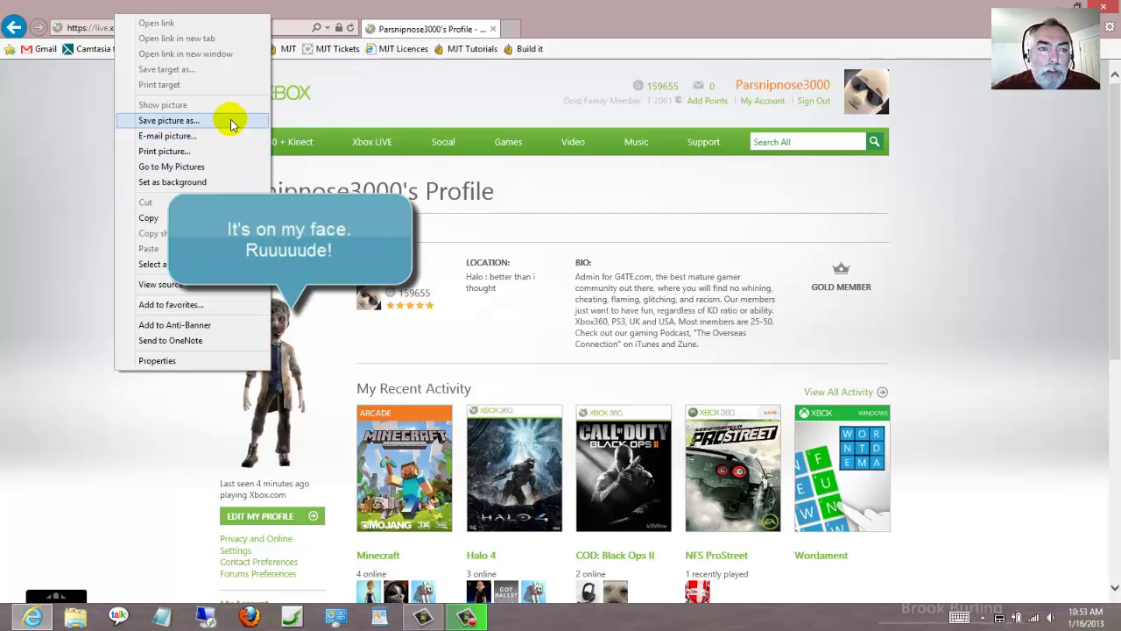
click(91, 178)
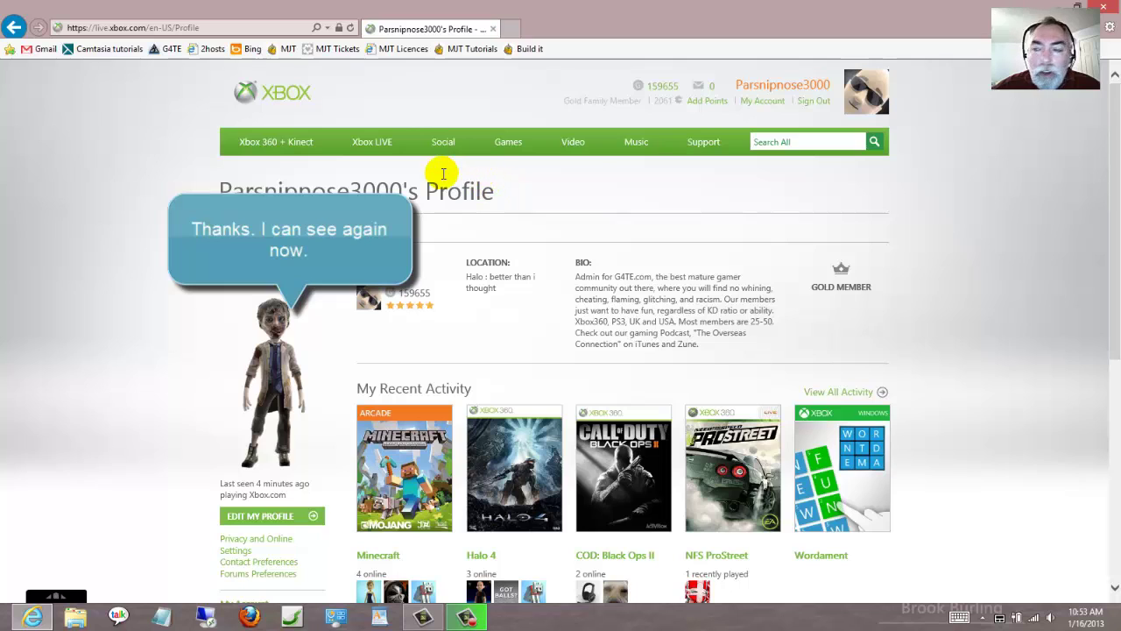
mouse_move(443, 141)
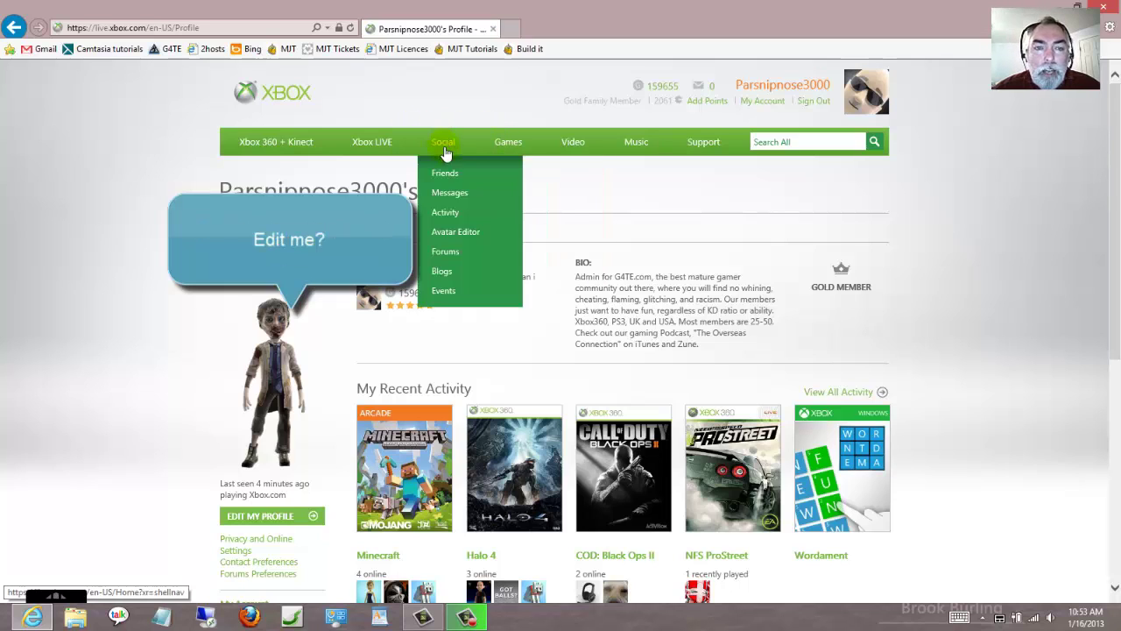
Open the Avatar Editor page, then switch to the Windows 8 Start screen.
click(457, 236)
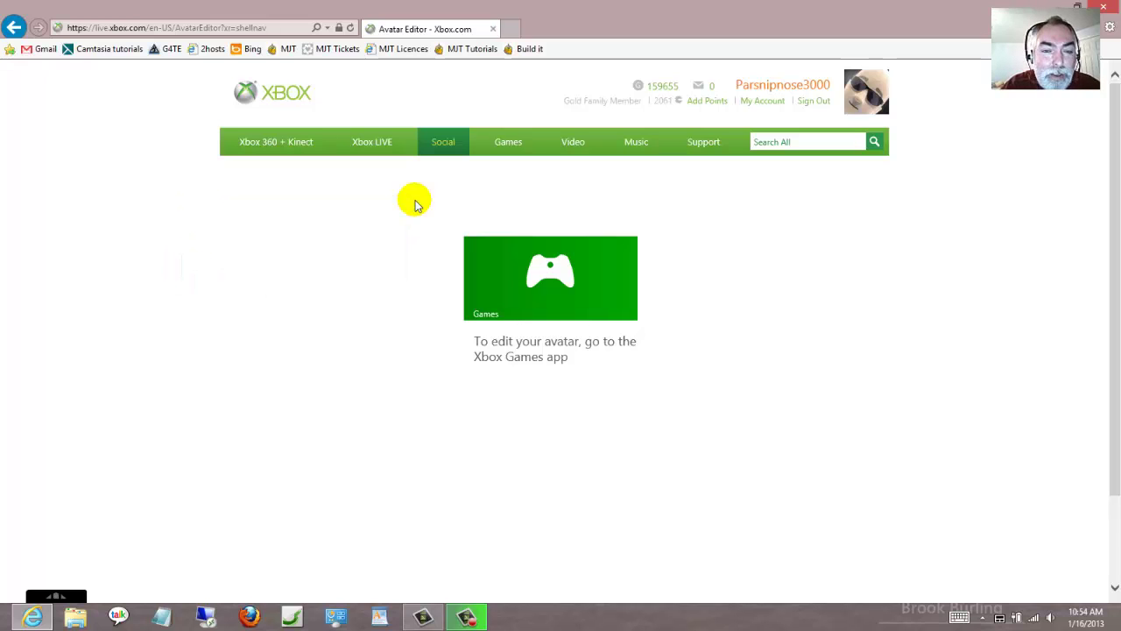
key(super)
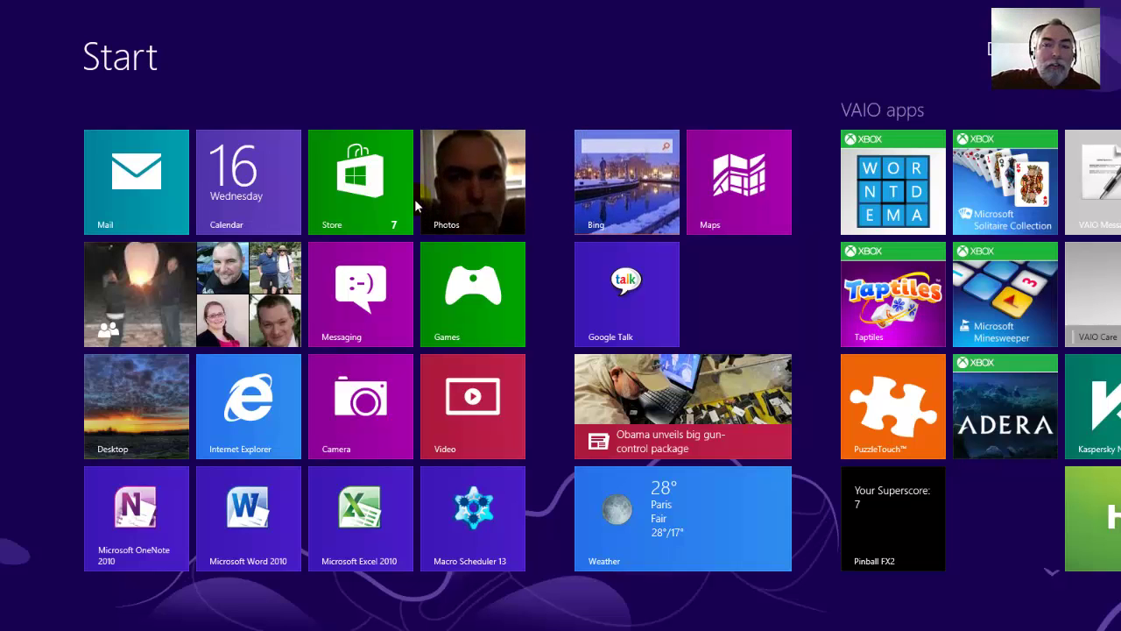
scroll(414, 198, down, 5)
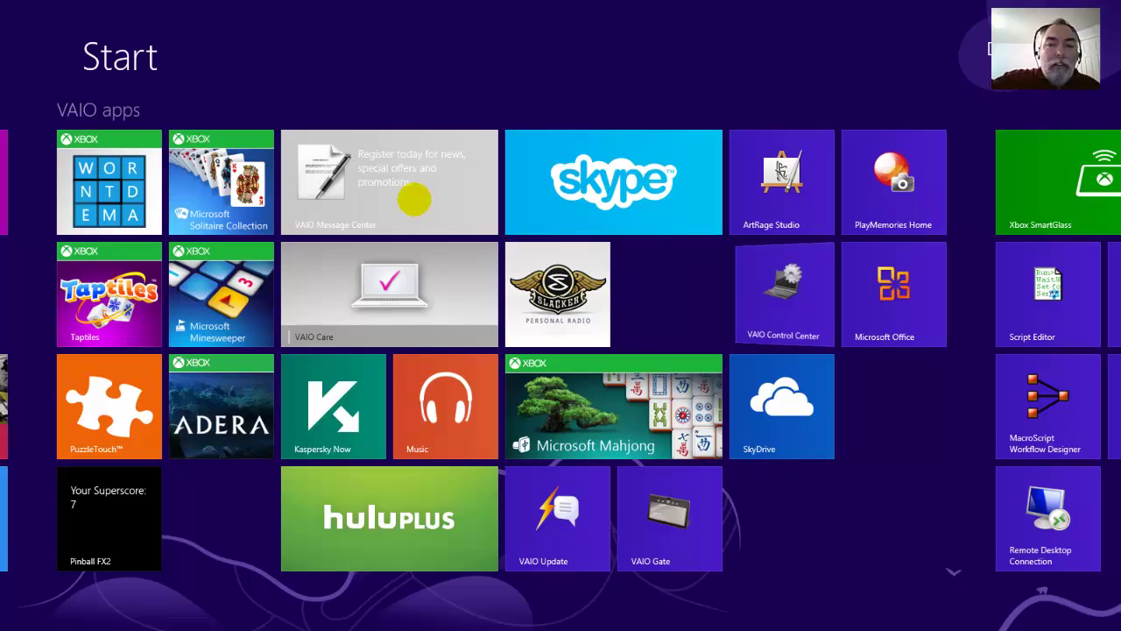
scroll(414, 199, down, 3)
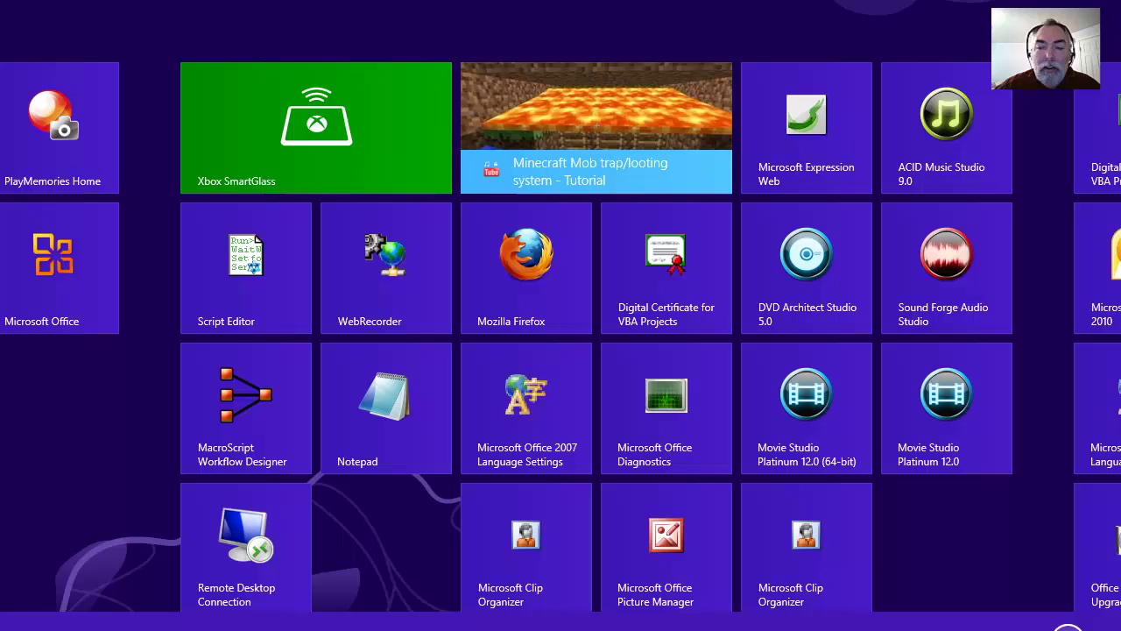
Launch Games from All apps and scroll to the friends section with animated avatars.
click(1068, 627)
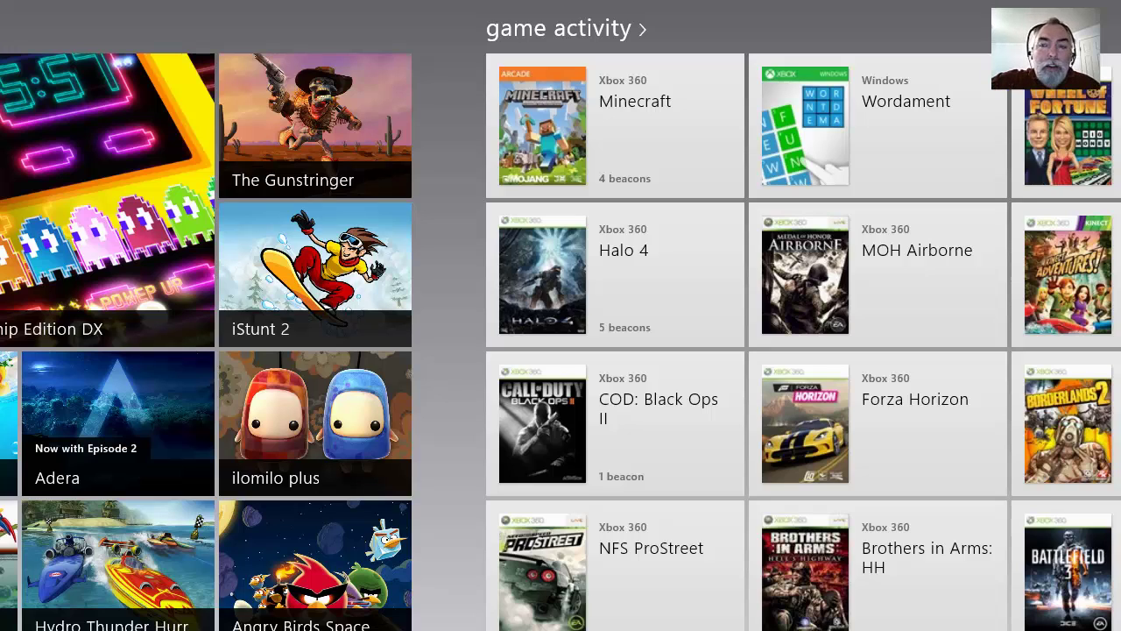
scroll(560, 342, down, 8)
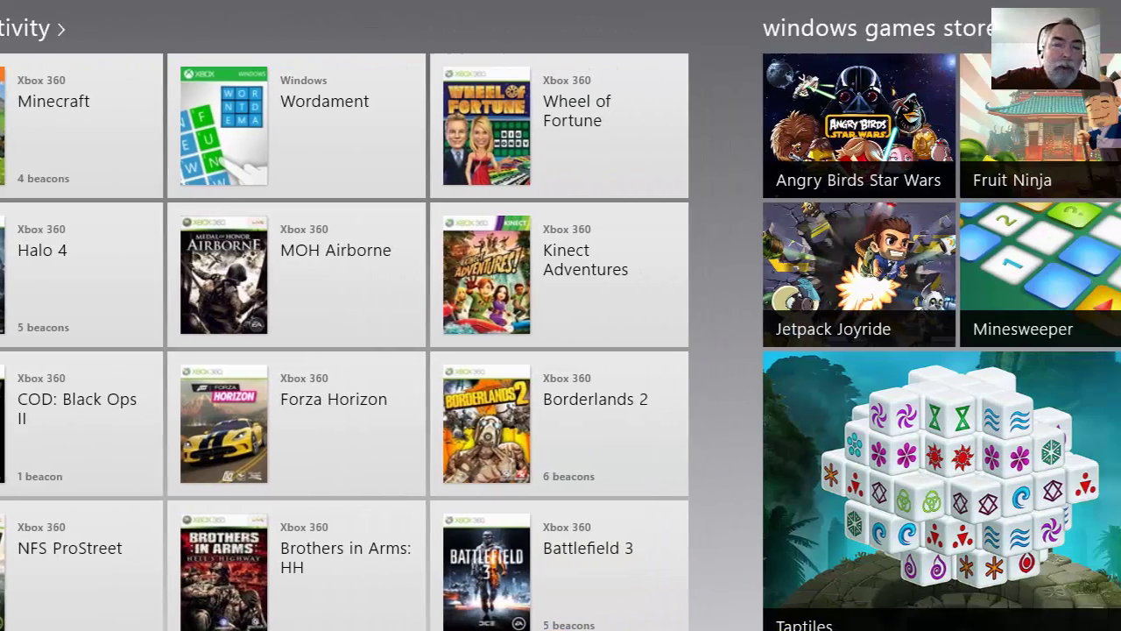
scroll(561, 341, down, 6)
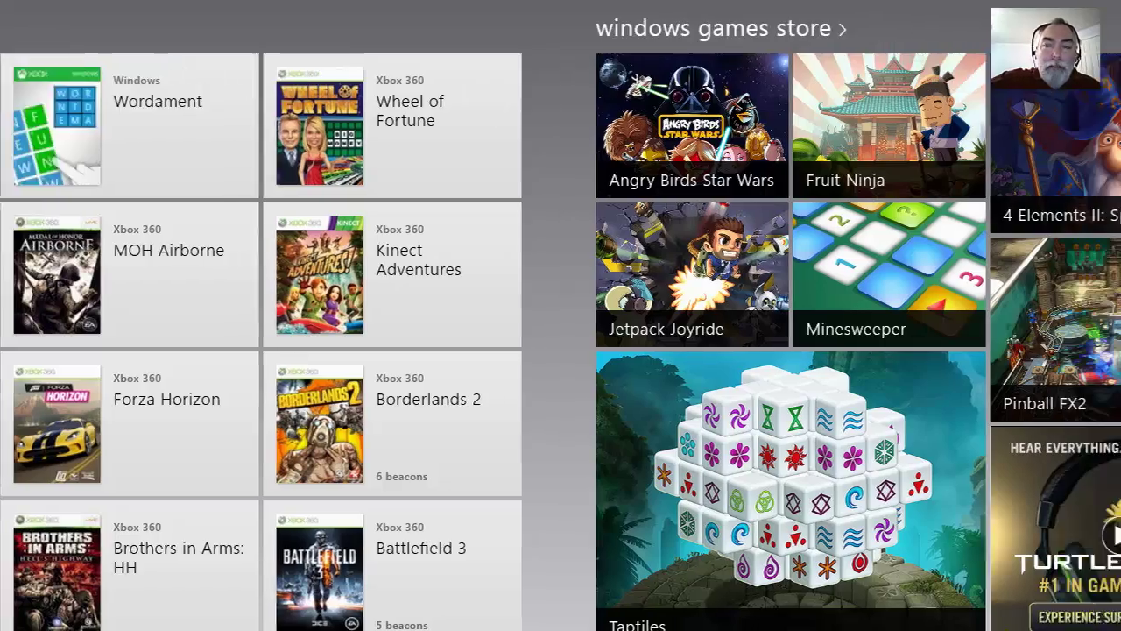
scroll(561, 342, up, 8)
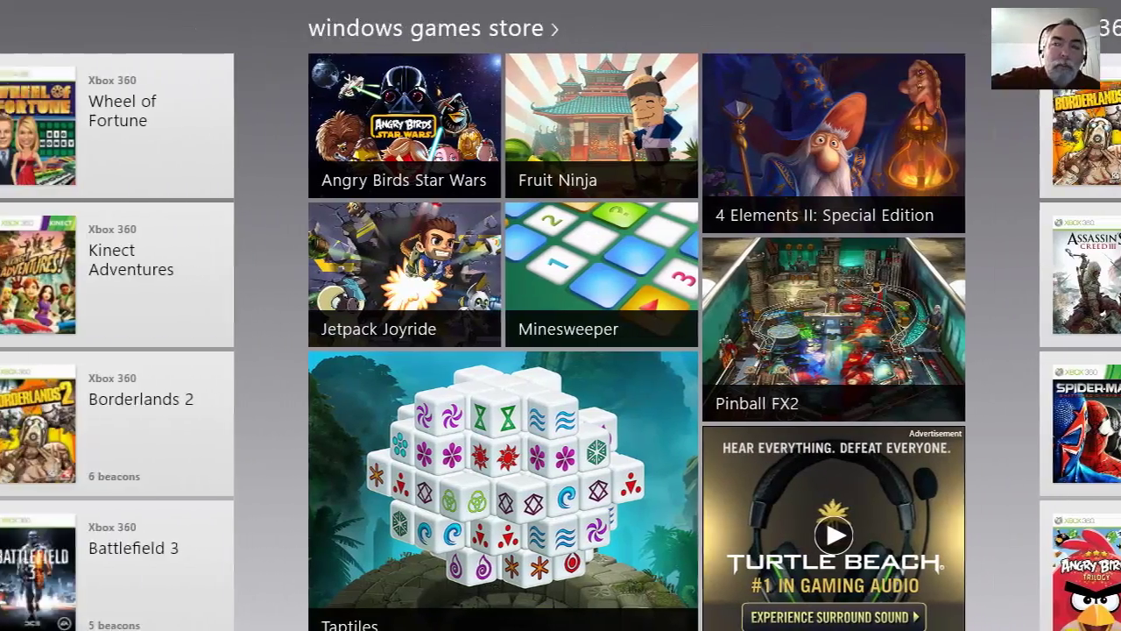
scroll(560, 342, up, 8)
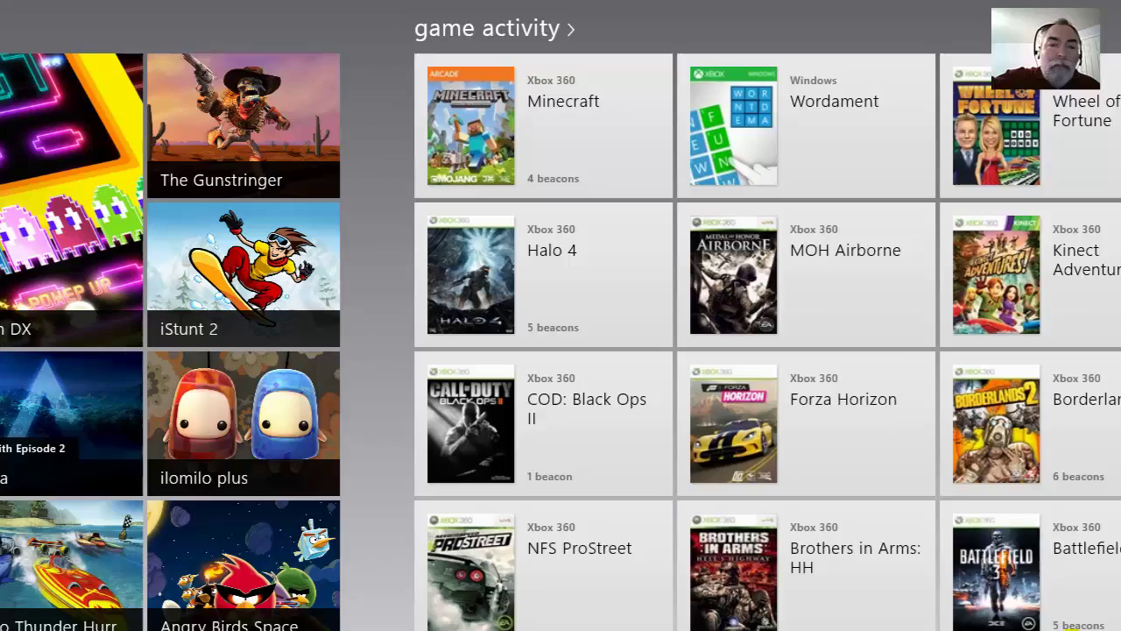
scroll(561, 342, up, 8)
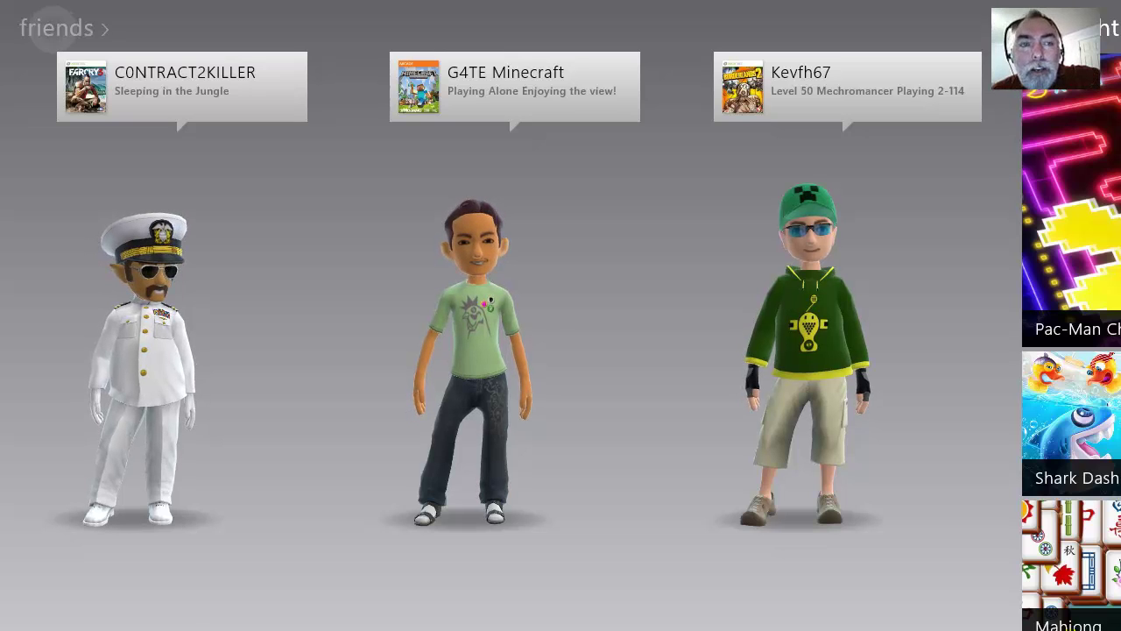
Open the full friends list and arrow right until friends with coloured avatars appear.
click(56, 28)
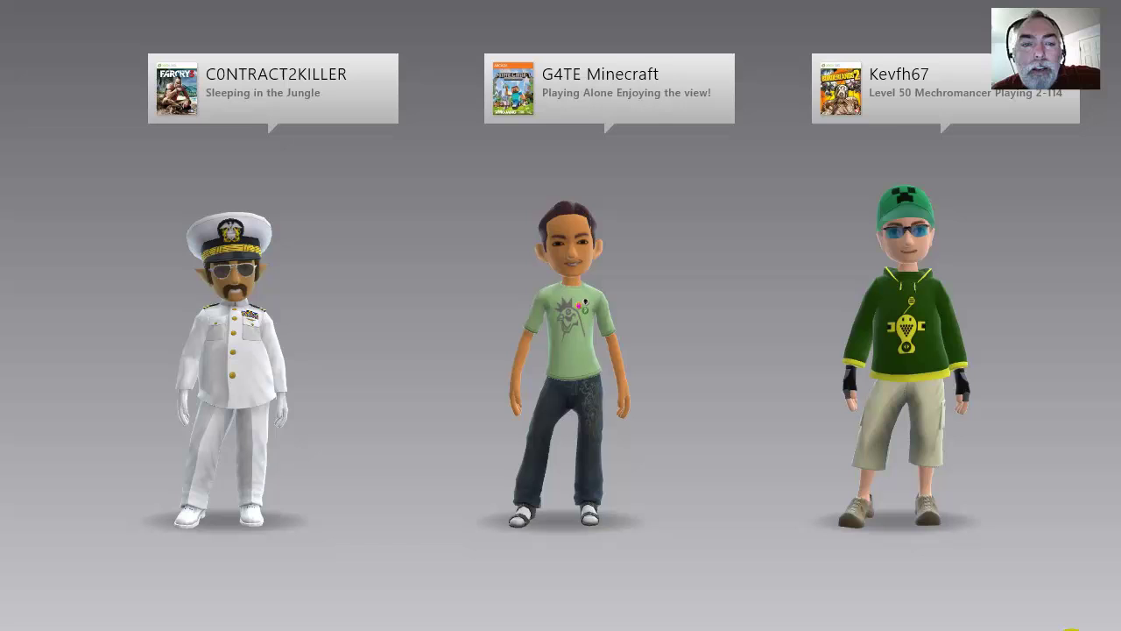
key(Right)
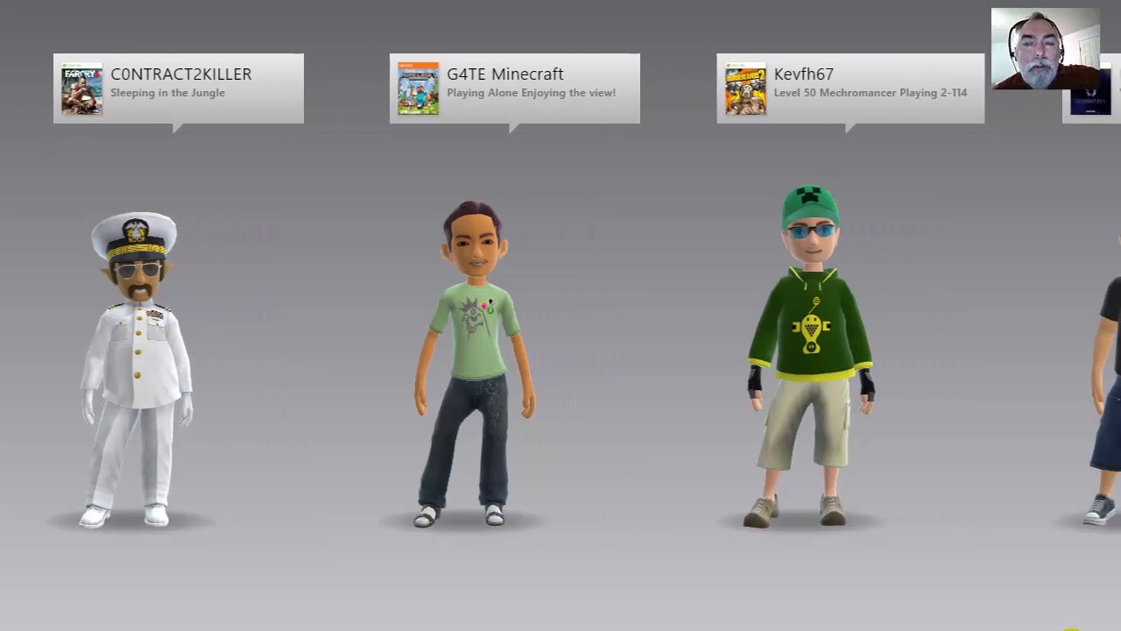
key(Right)
key(Right)
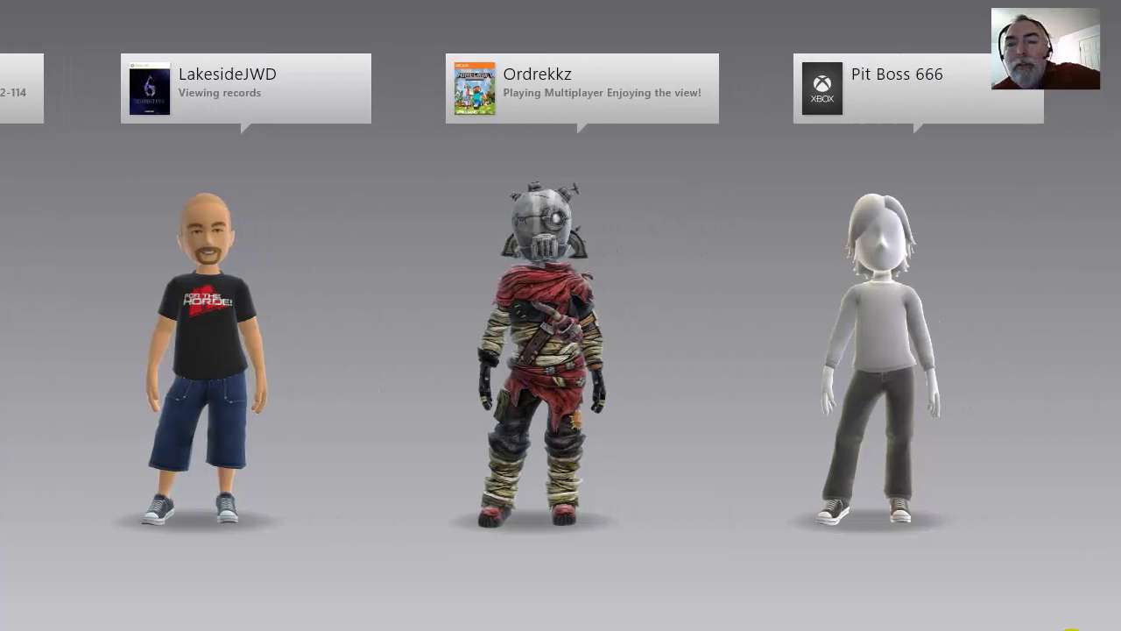
key(Right)
key(Right)
key(Right)
key(Right)
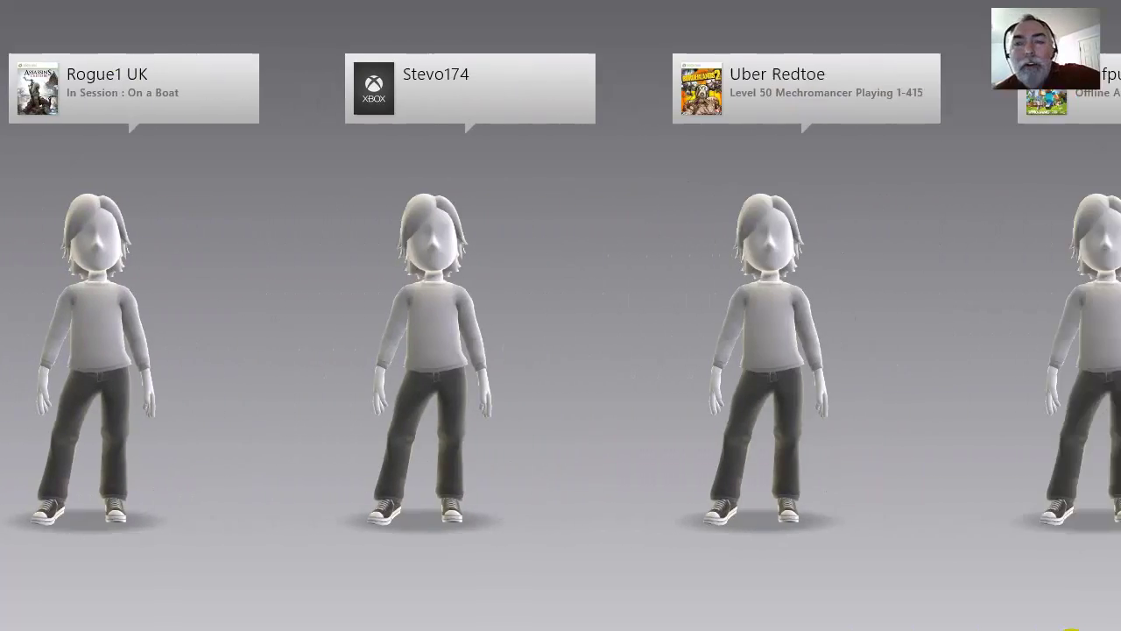
key(Right)
key(Right)
key(Right)
key(Right)
key(Right)
key(Right)
key(Right)
key(Right)
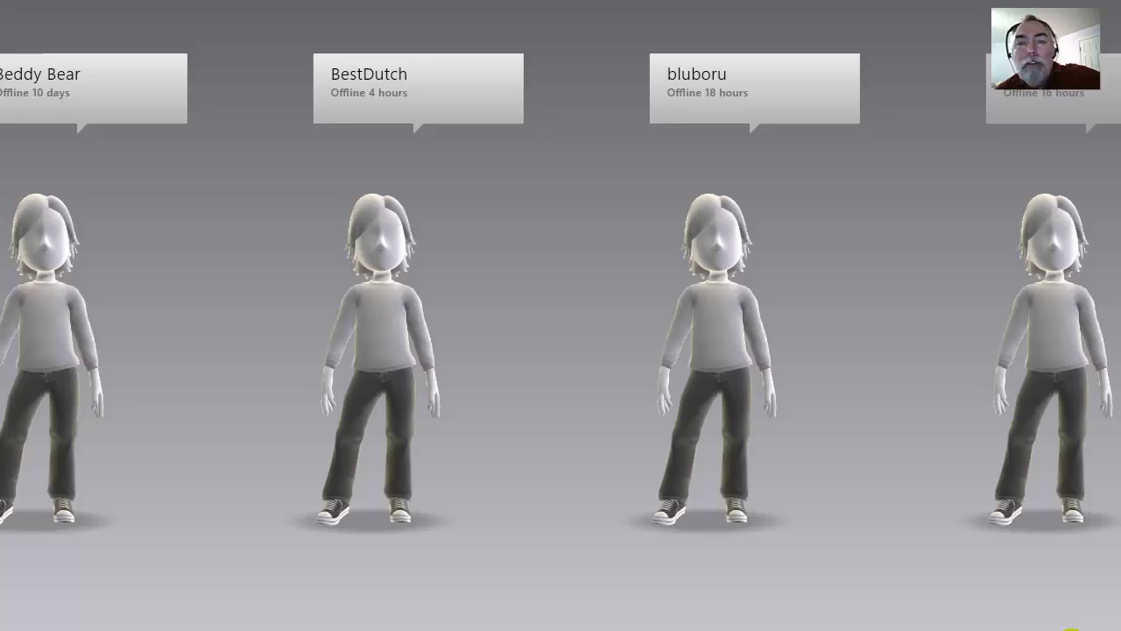
key(Right)
key(Right)
key(Right)
key(Right)
key(Right)
key(Right)
key(Right)
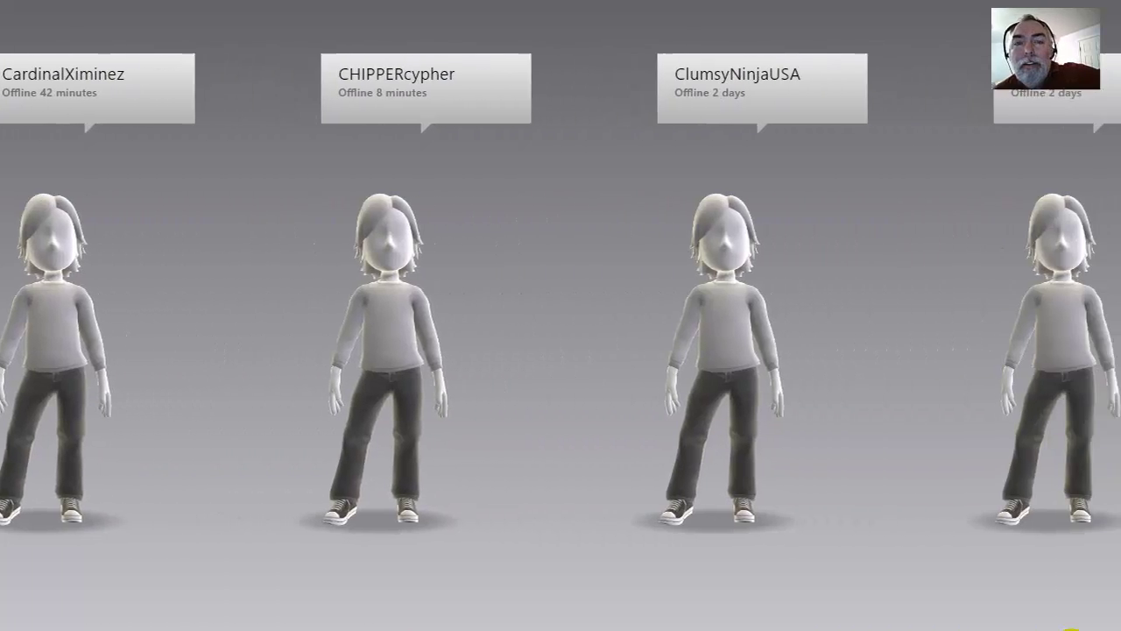
key(Right)
key(Right)
key(Right)
key(Right)
key(Right)
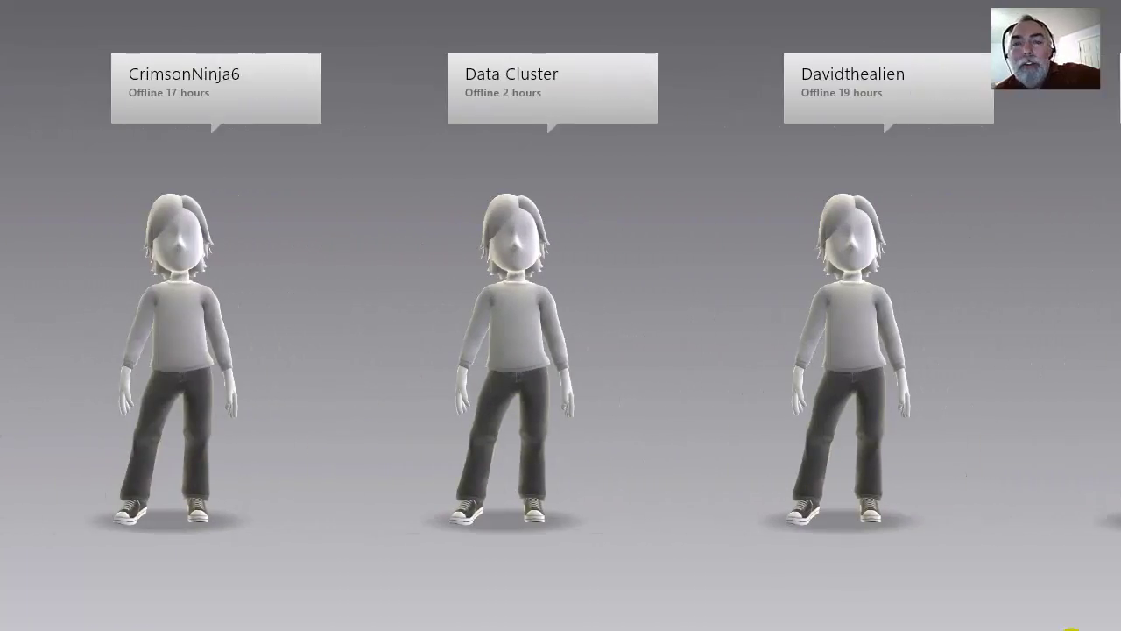
key(Right)
key(Right)
key(Right)
key(Right)
key(Right)
key(Right)
key(Right)
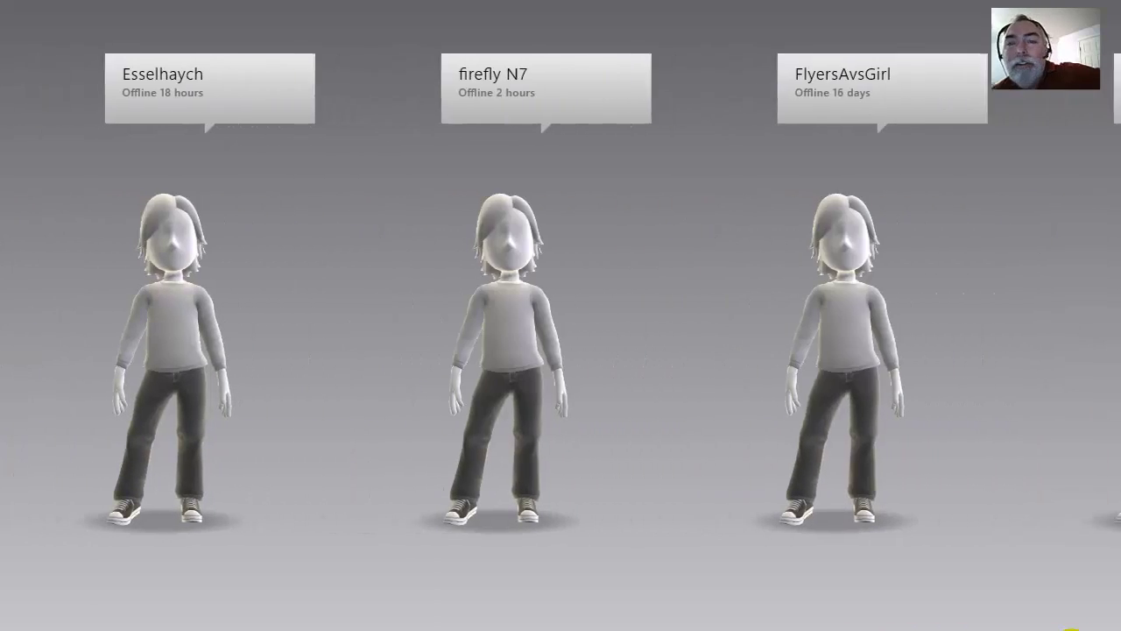
key(Right)
key(Right)
key(Right)
key(Right)
key(Right)
key(Right)
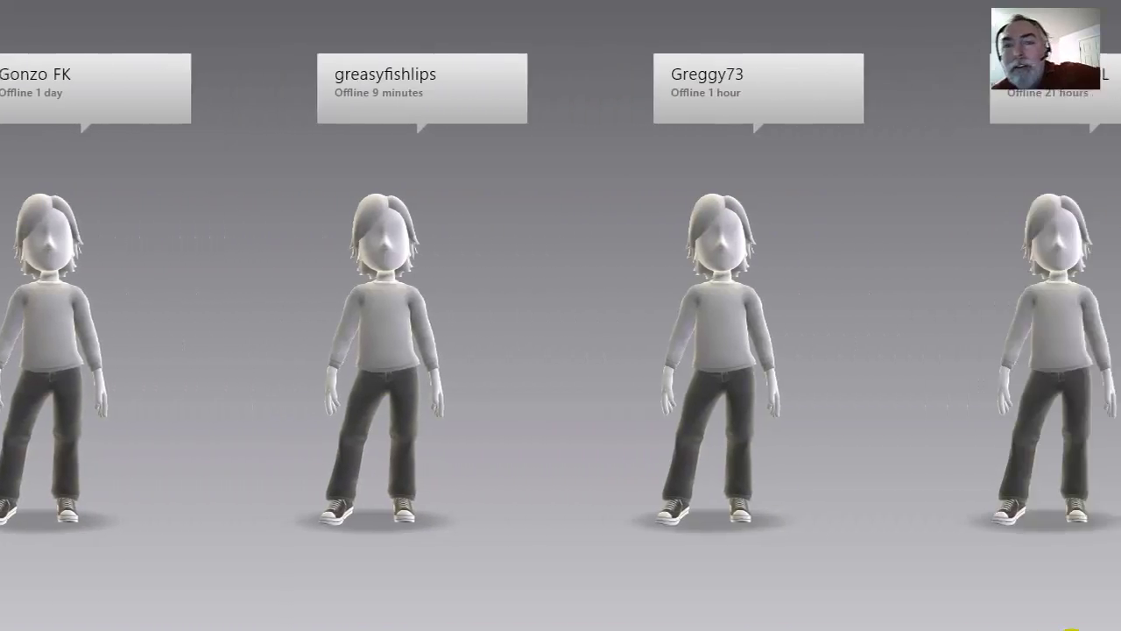
key(Right)
key(Right)
key(Right)
key(Right)
key(Right)
key(Right)
key(Right)
key(Right)
key(Right)
key(Right)
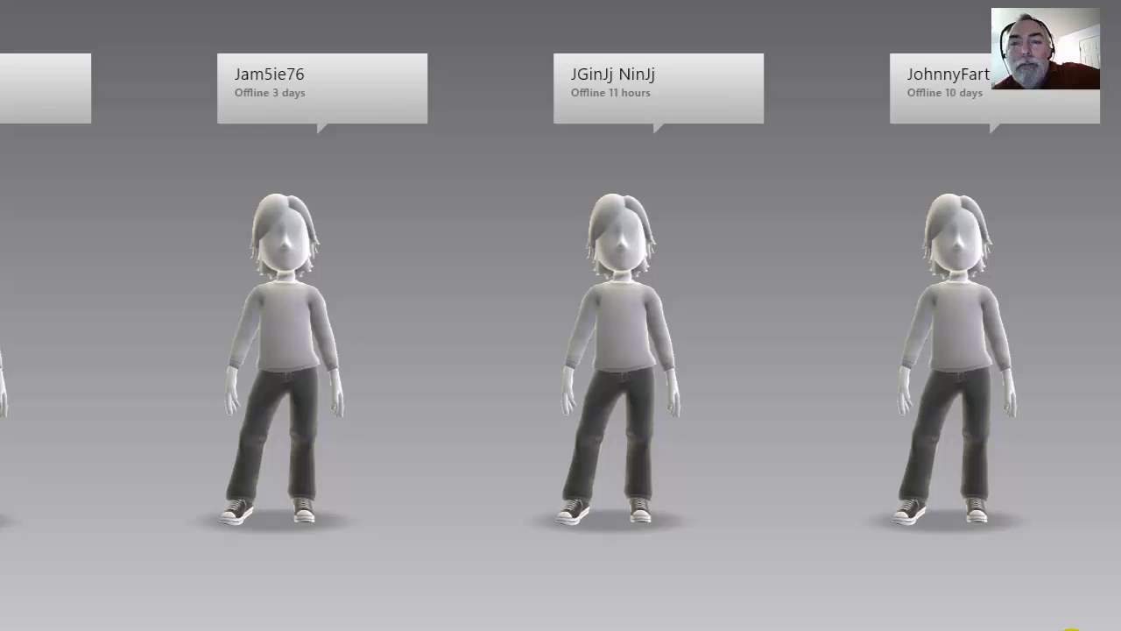
key(Right)
key(Right)
key(Right)
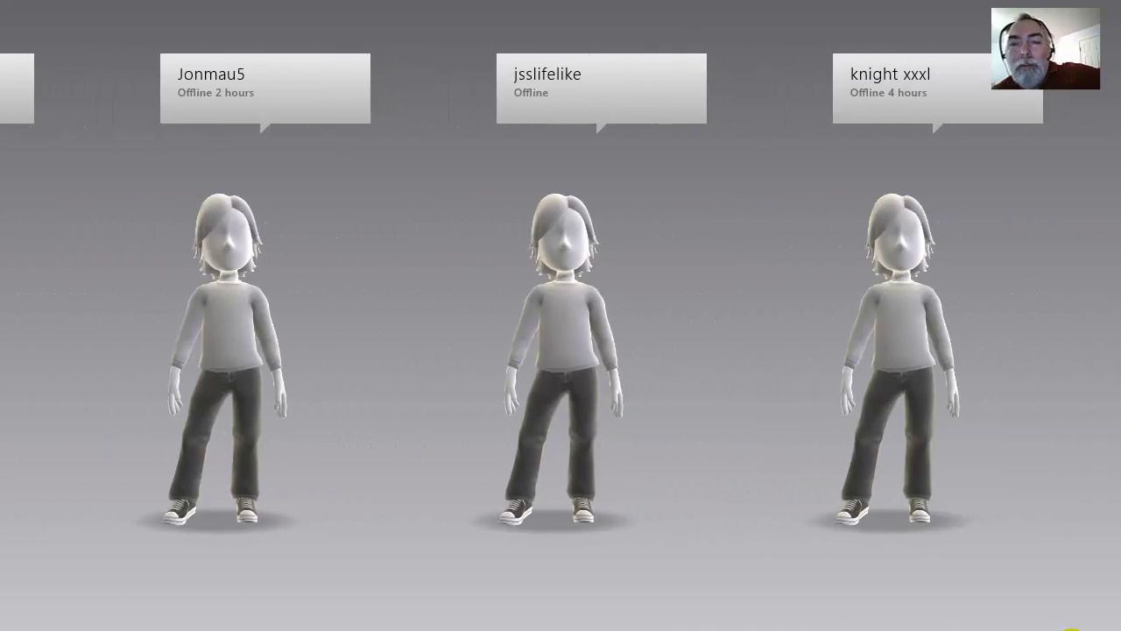
key(Right)
key(Right)
key(Right)
key(Right)
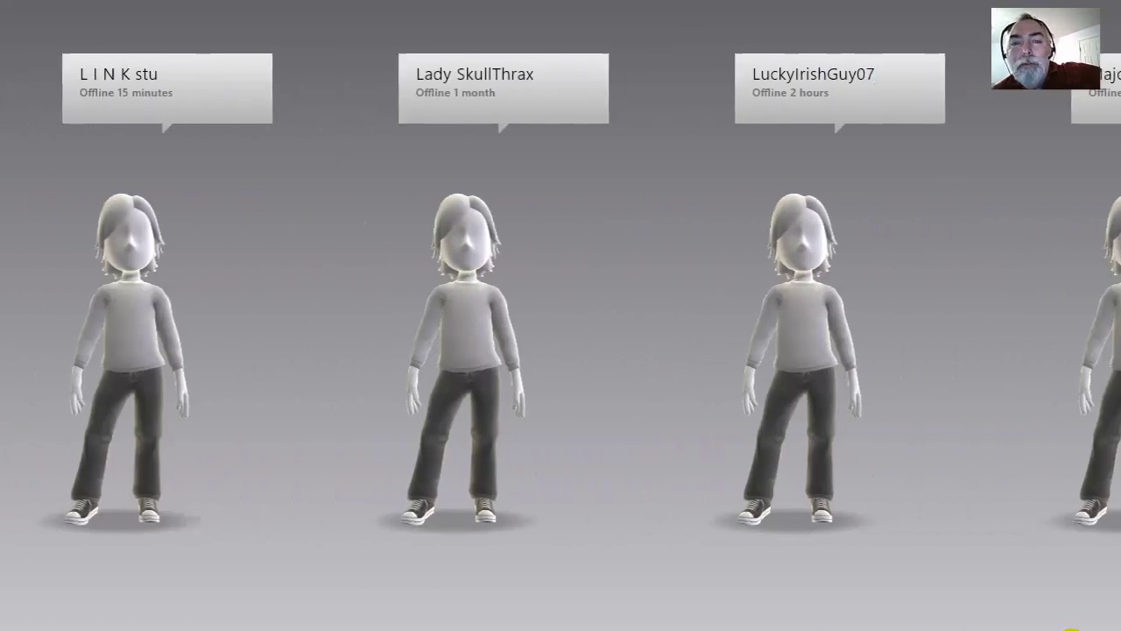
key(Right)
key(Right)
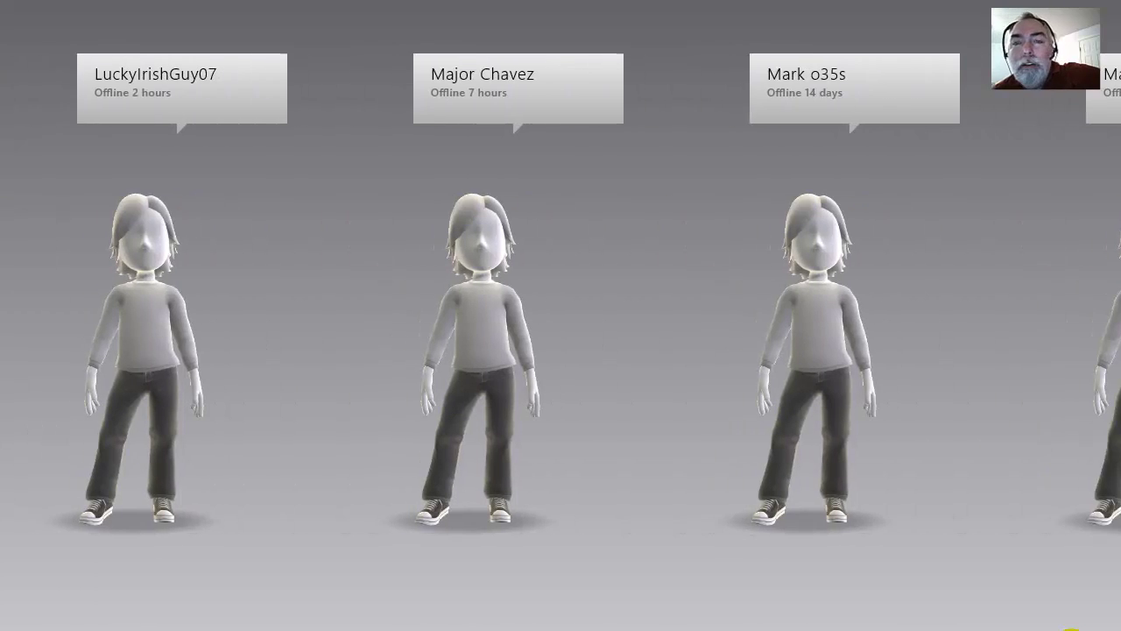
key(Right)
key(Right)
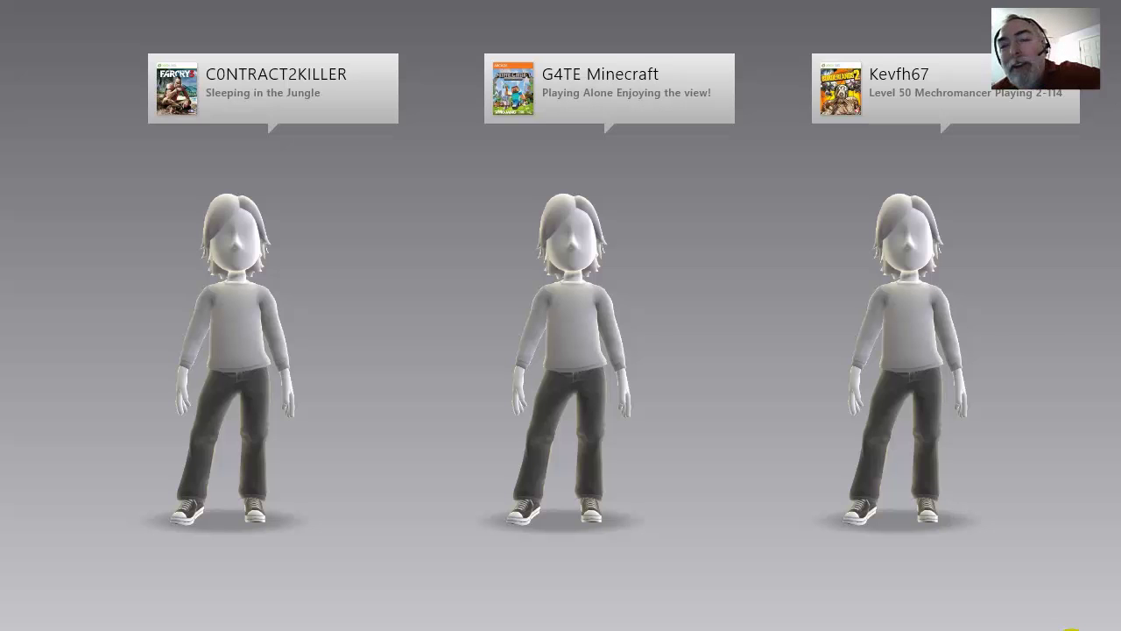
key(Right)
key(Right)
key(Right)
key(Right)
key(Right)
key(Right)
key(Right)
key(Right)
key(Right)
key(Right)
key(Right)
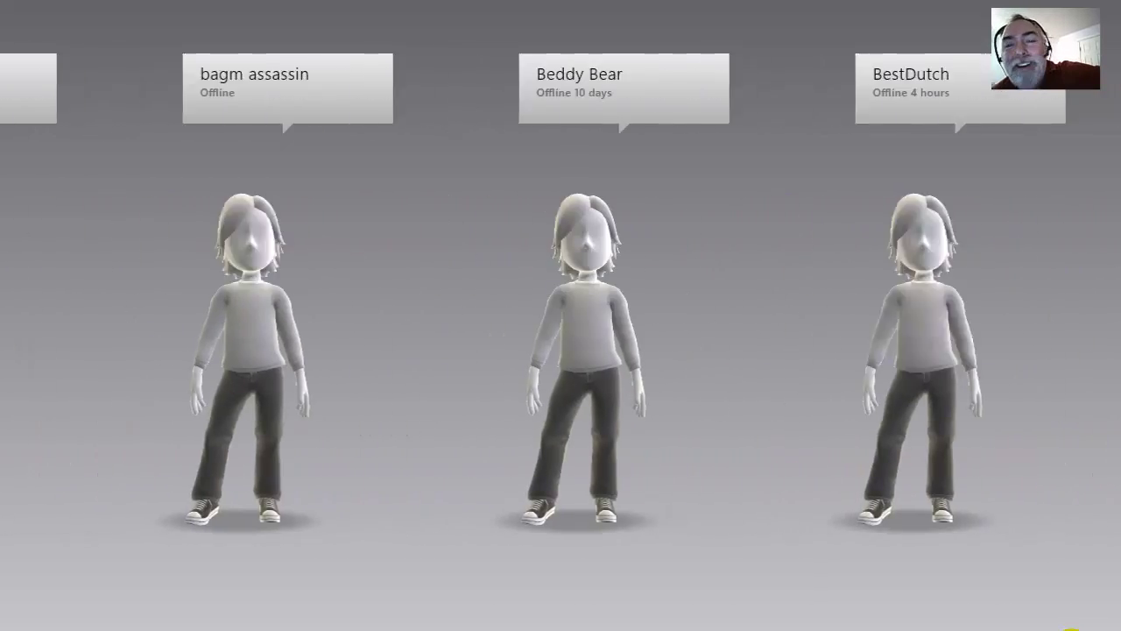
key(Right)
key(Right)
key(Right)
key(Right)
key(Right)
key(Right)
key(Right)
key(Right)
key(Right)
key(Right)
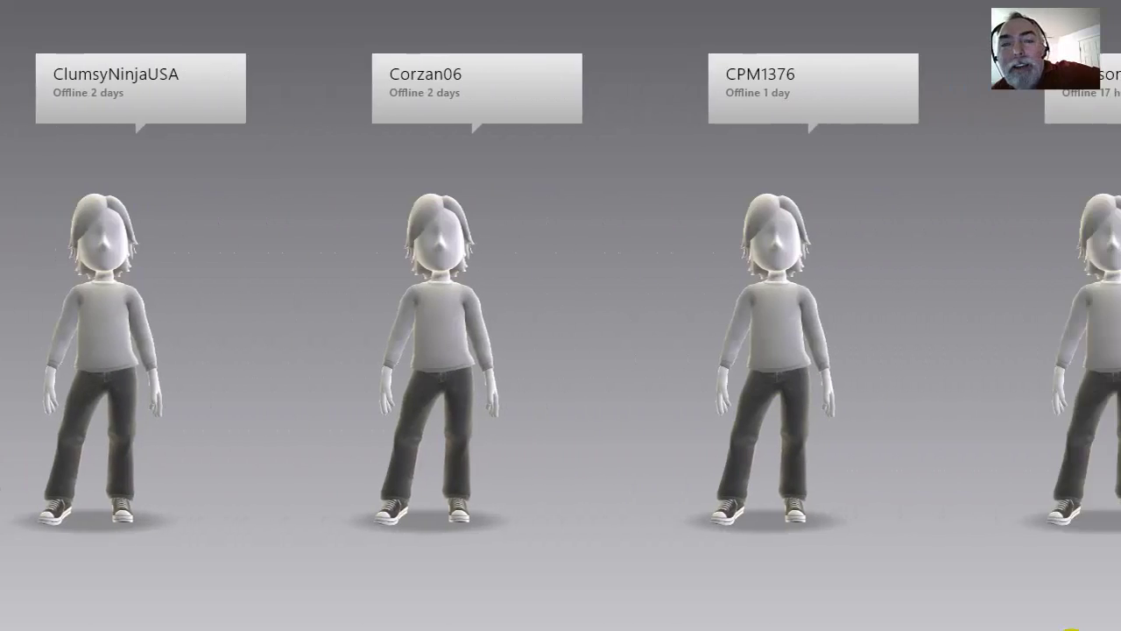
key(Right)
key(Right)
key(Right)
key(Right)
key(Right)
key(Right)
key(Right)
key(Right)
key(Right)
key(Right)
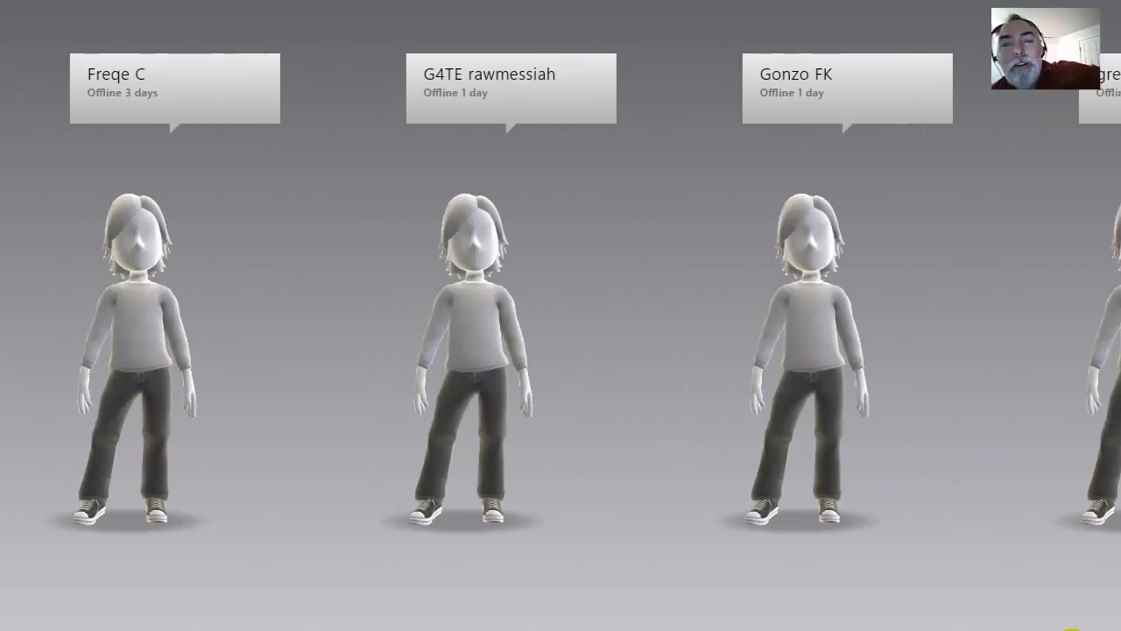
key(Right)
key(Right)
key(Right)
key(Right)
key(Right)
key(Right)
key(Right)
key(Right)
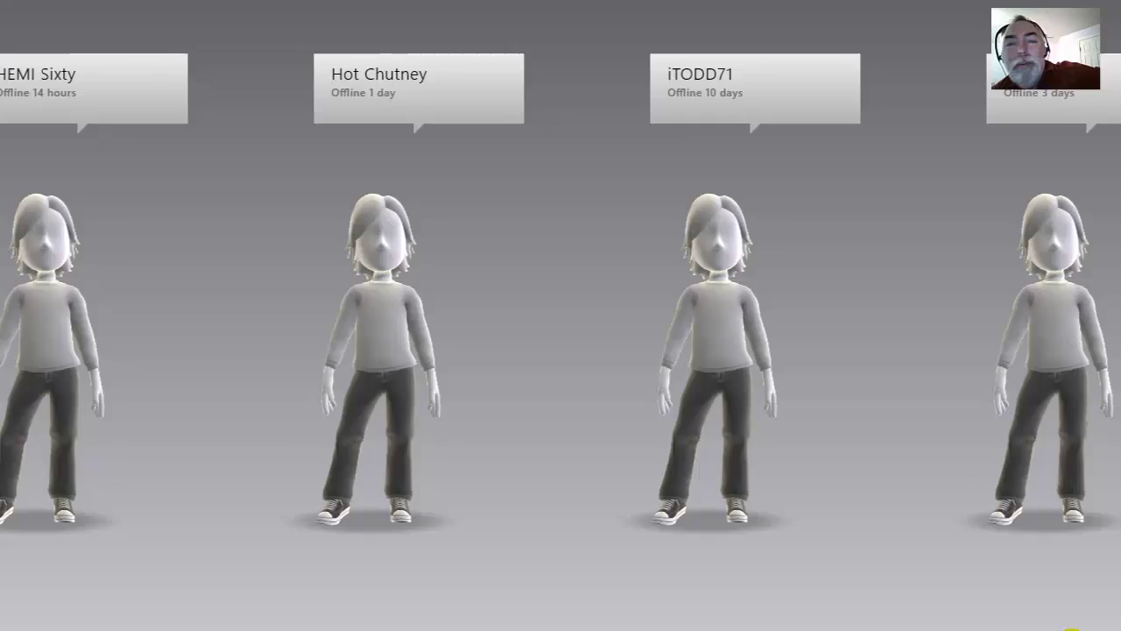
key(Right)
key(Right)
key(Right)
key(Right)
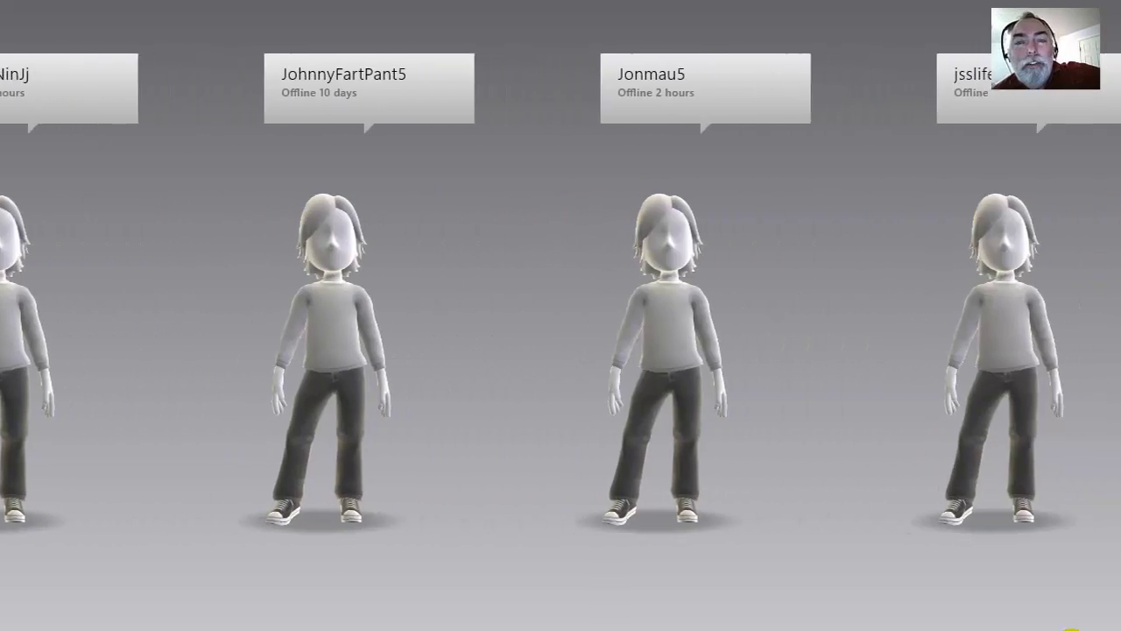
key(Right)
key(Right)
key(Right)
key(Right)
key(Right)
key(Right)
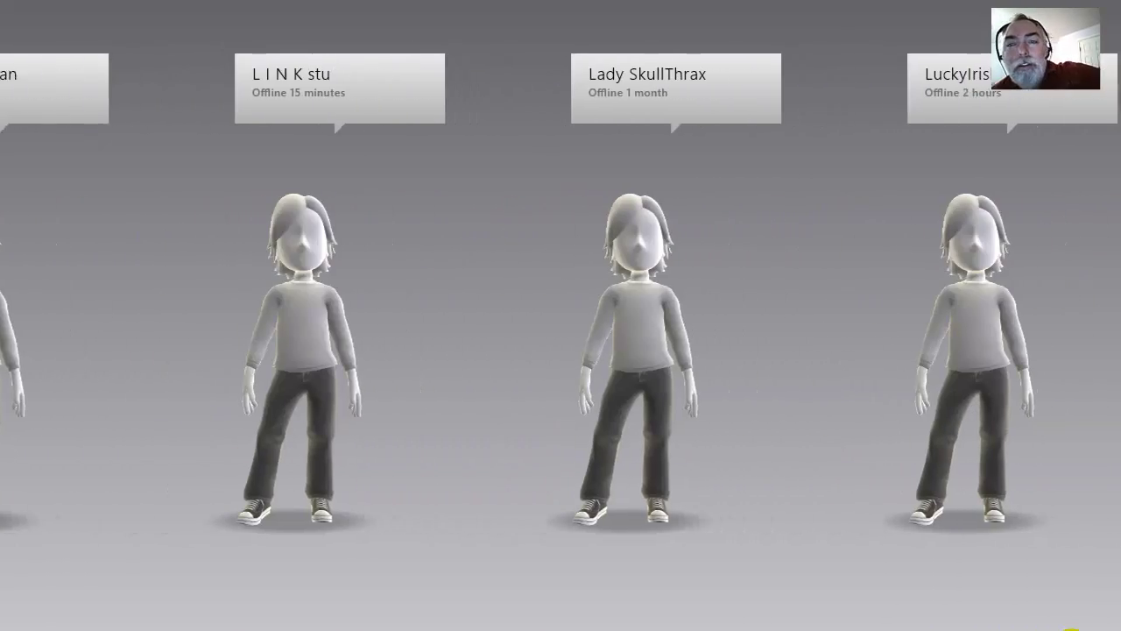
key(Right)
key(Right)
key(Right)
key(Right)
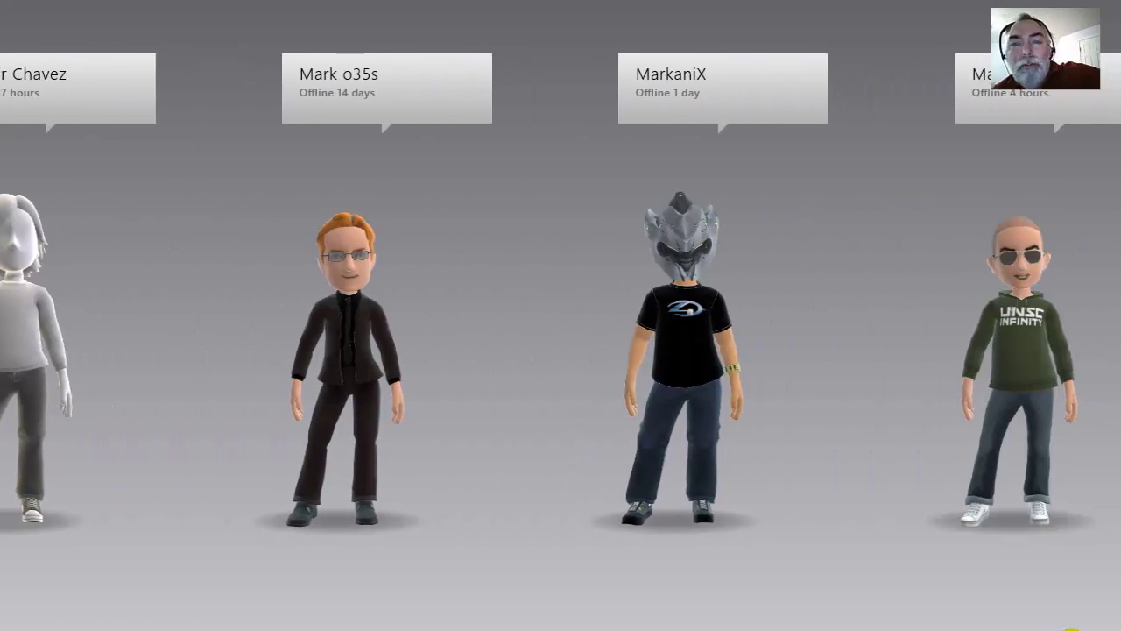
key(Right)
Open the centred friend's profile card showing motto, location and bio.
key(Return)
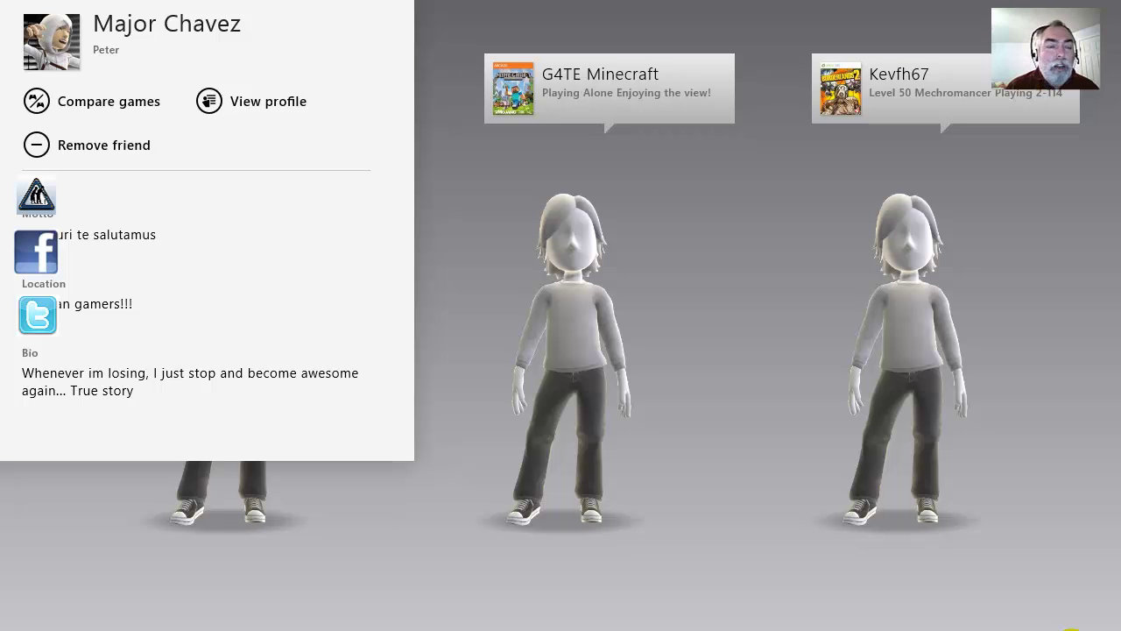
Close the profile card and scroll the Friends row back toward the start.
key(Escape)
scroll(560, 350, left, 5)
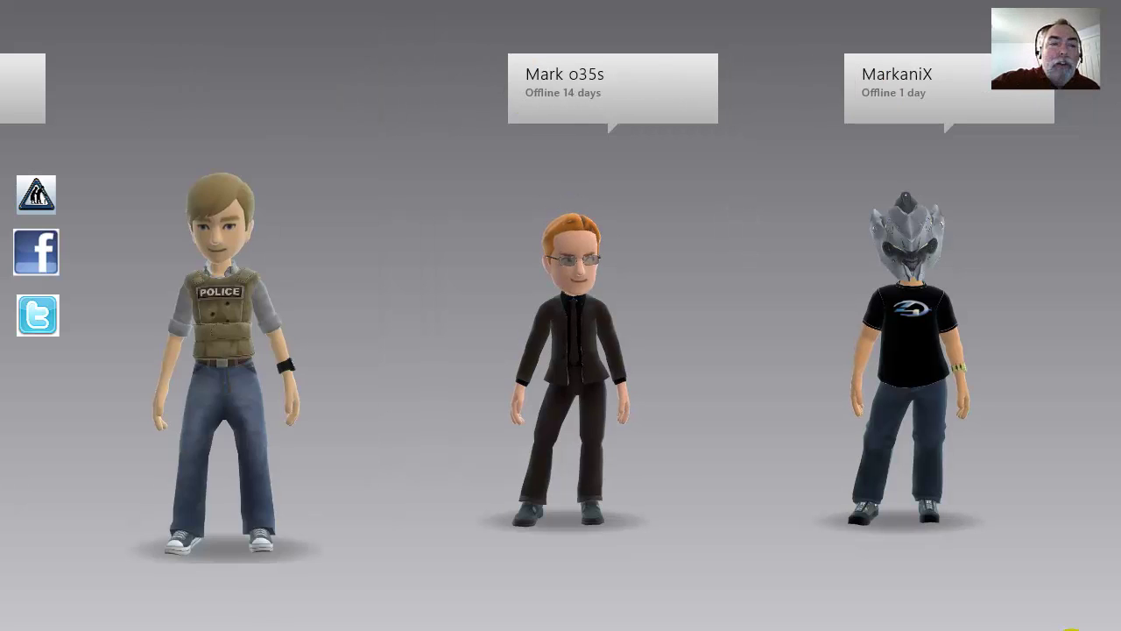
scroll(560, 351, left, 4)
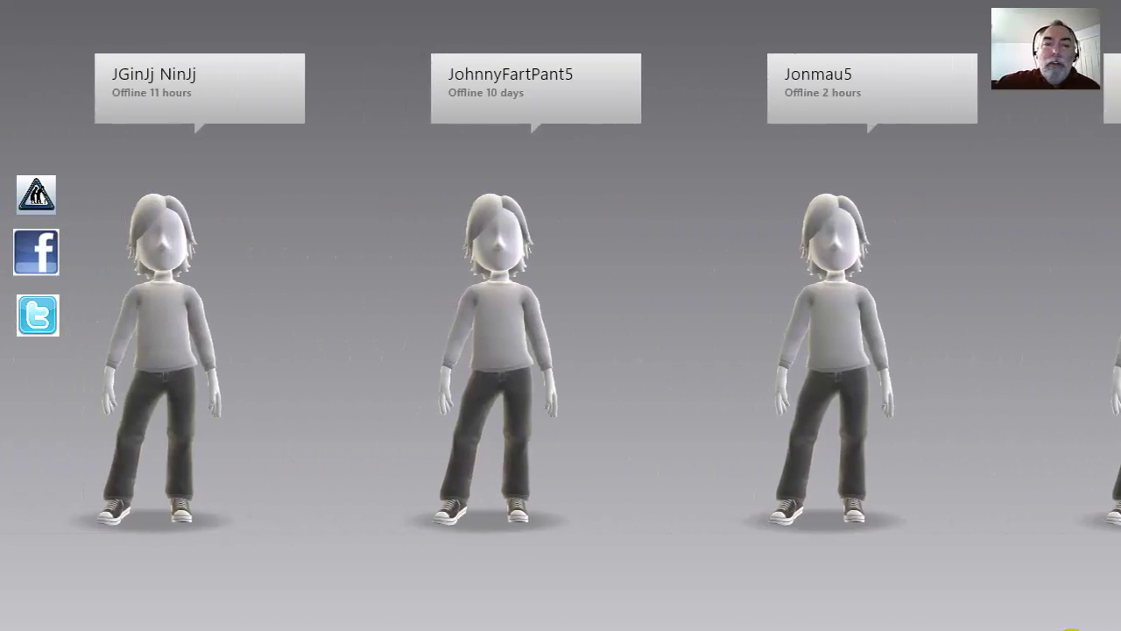
scroll(560, 350, left, 5)
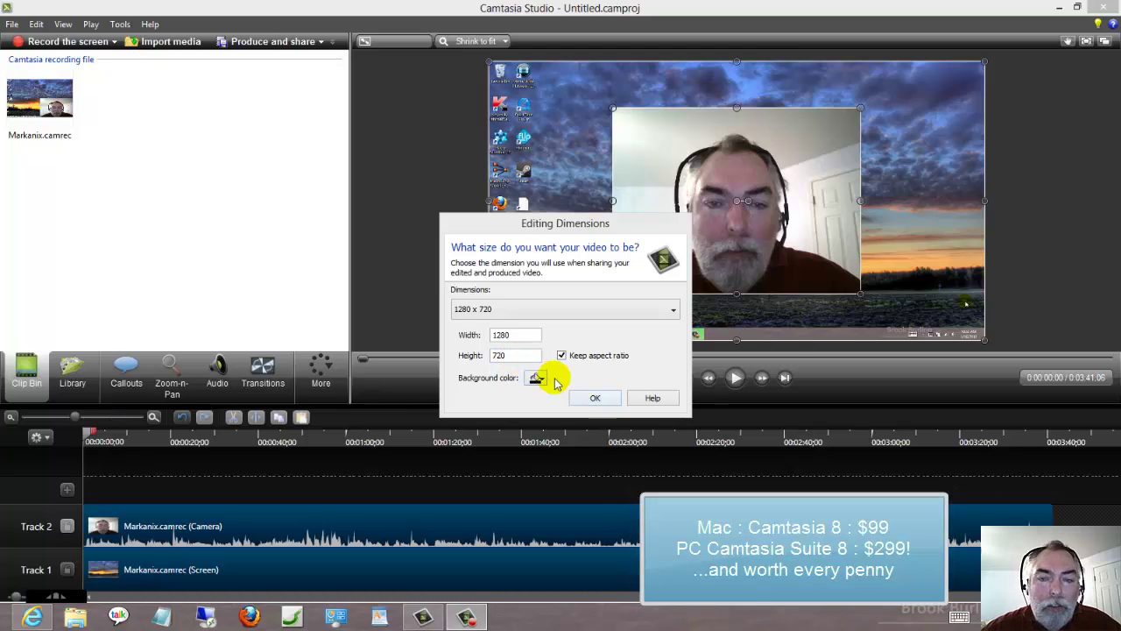
Keep the 1280 x 720 dimensions and shrink the webcam overlay into a small thumbnail.
click(595, 399)
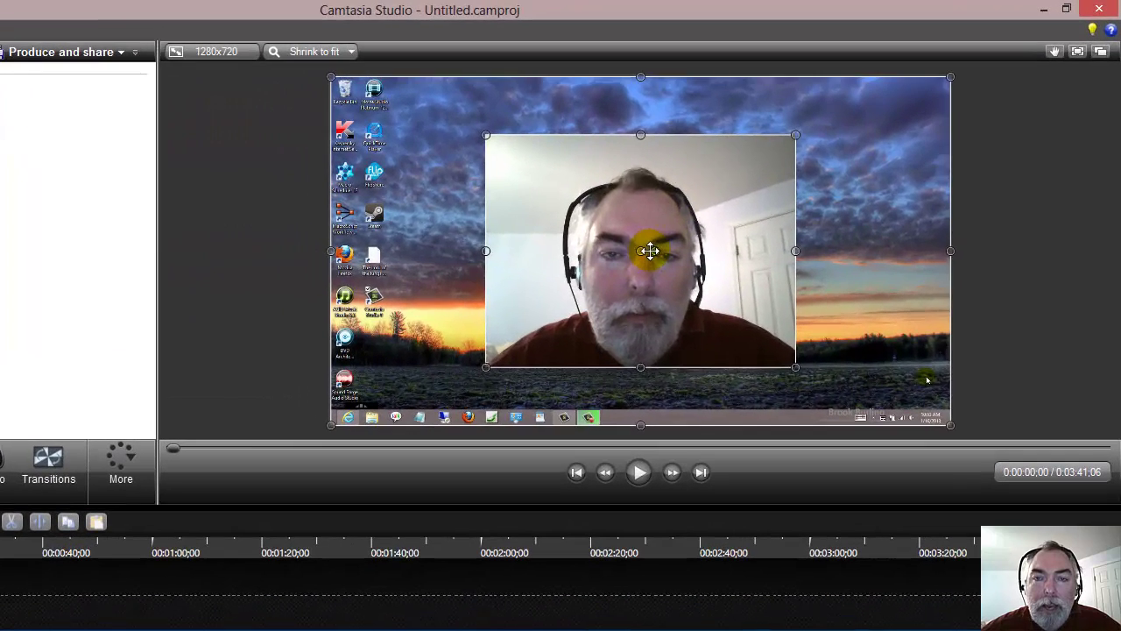
click(693, 227)
click(635, 260)
drag(580, 288, 618, 251)
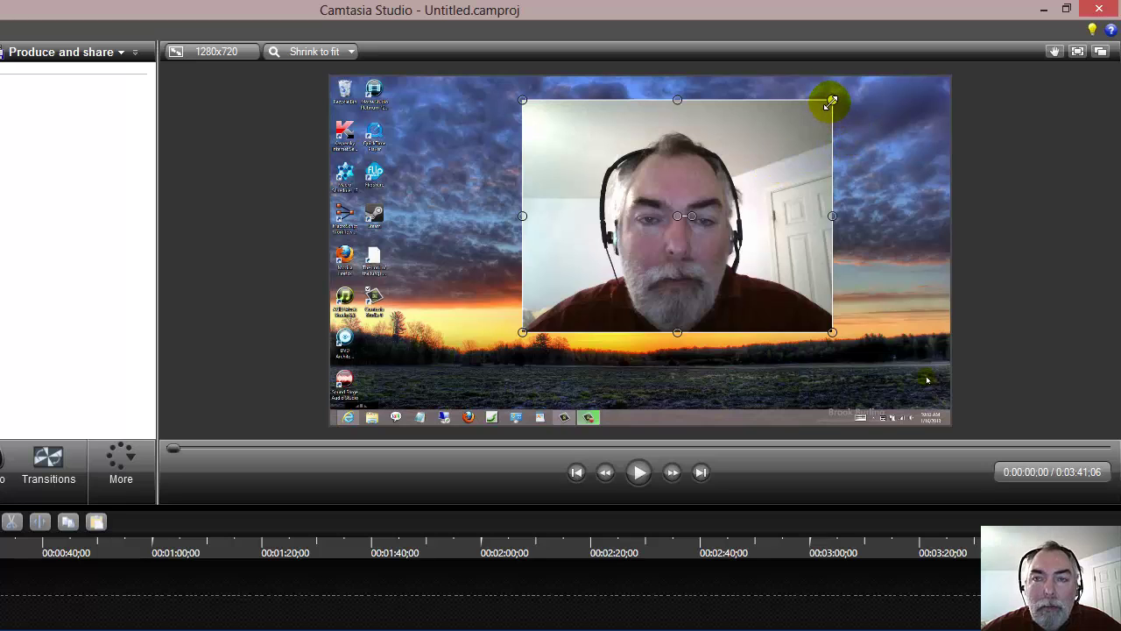
drag(830, 102, 915, 103)
click(552, 309)
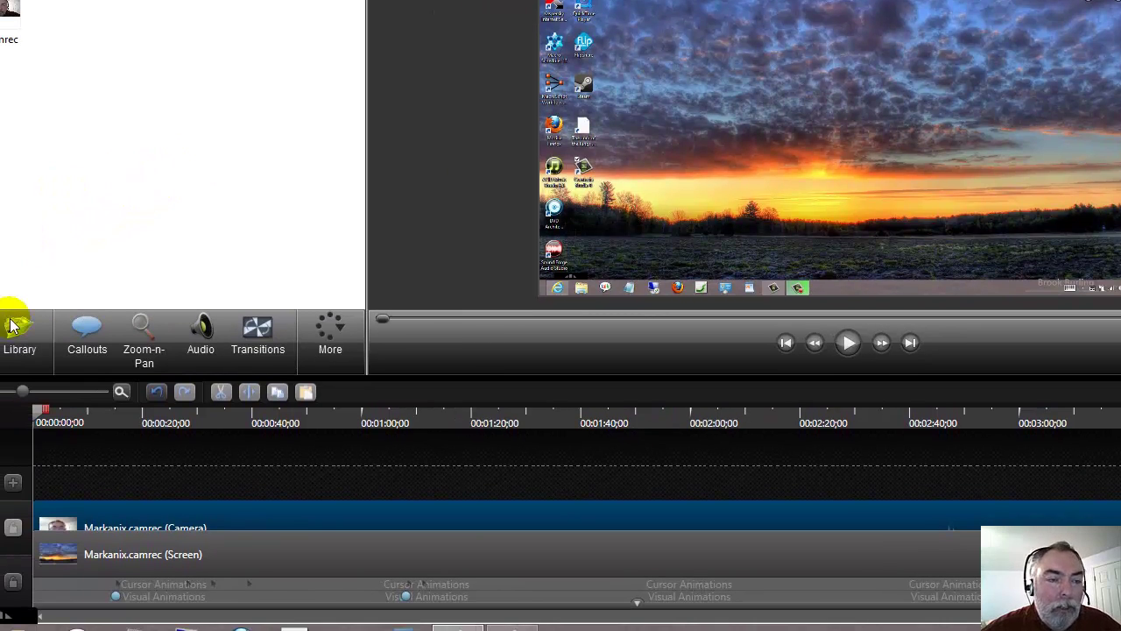
Open the Library and browse its callout assets like Speech Bubble and Lower Third.
click(7, 353)
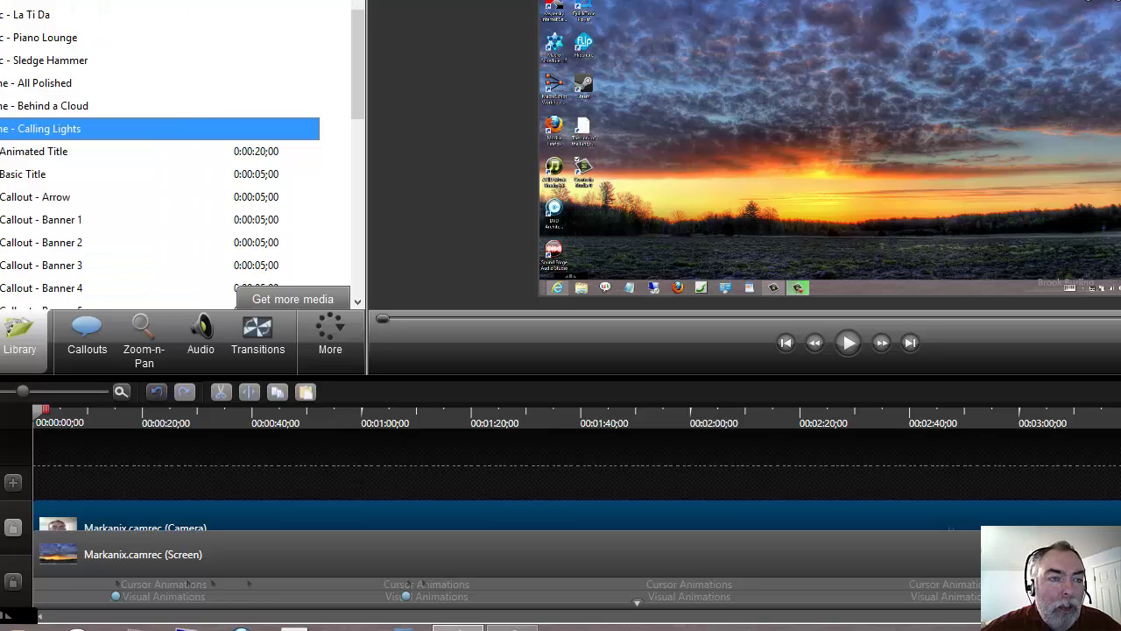
scroll(158, 149, down, 2)
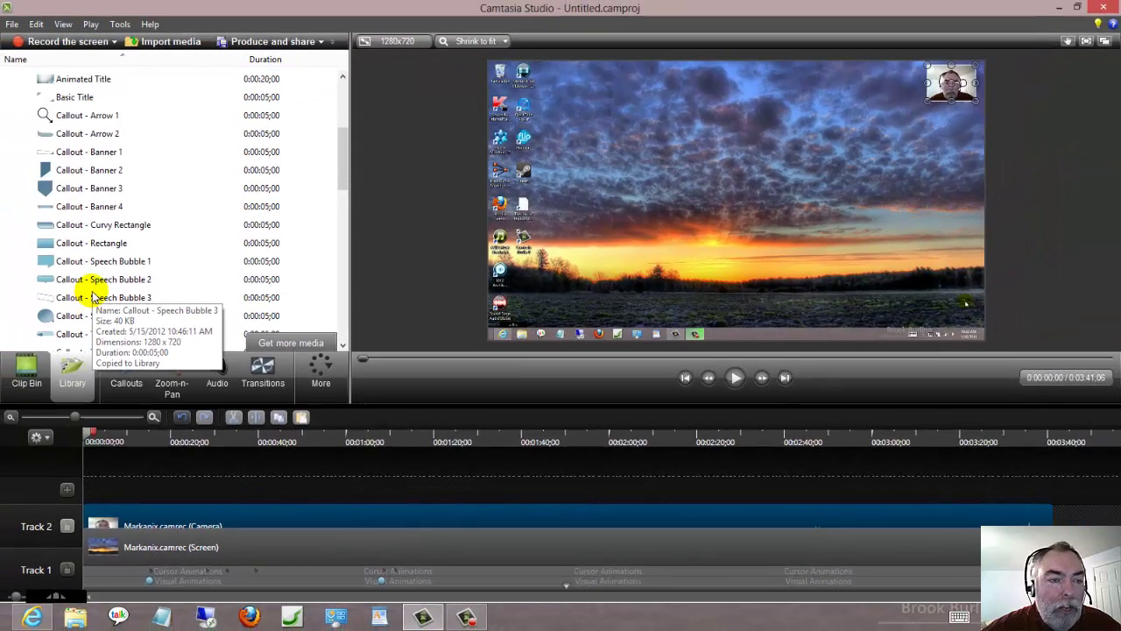
scroll(94, 296, down, 3)
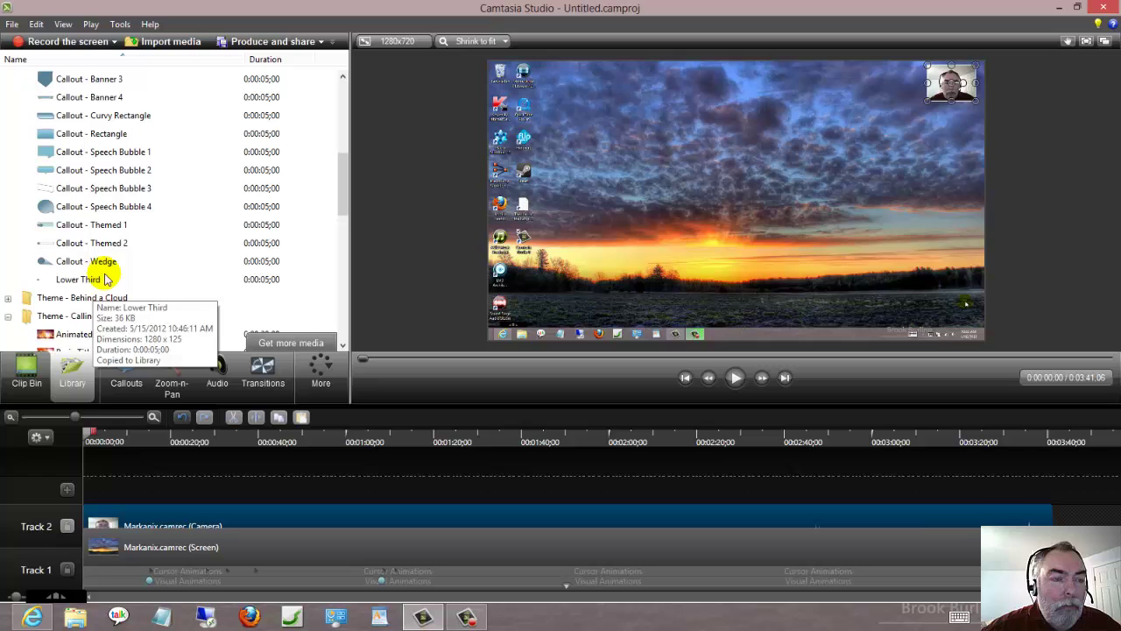
scroll(114, 263, down, 3)
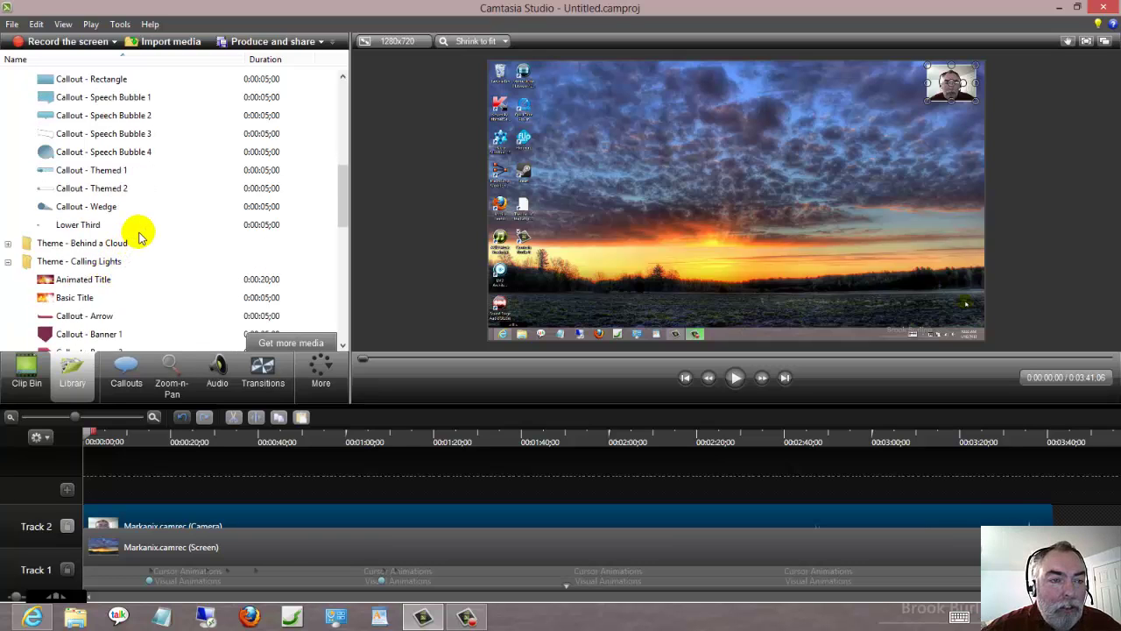
scroll(139, 236, up, 3)
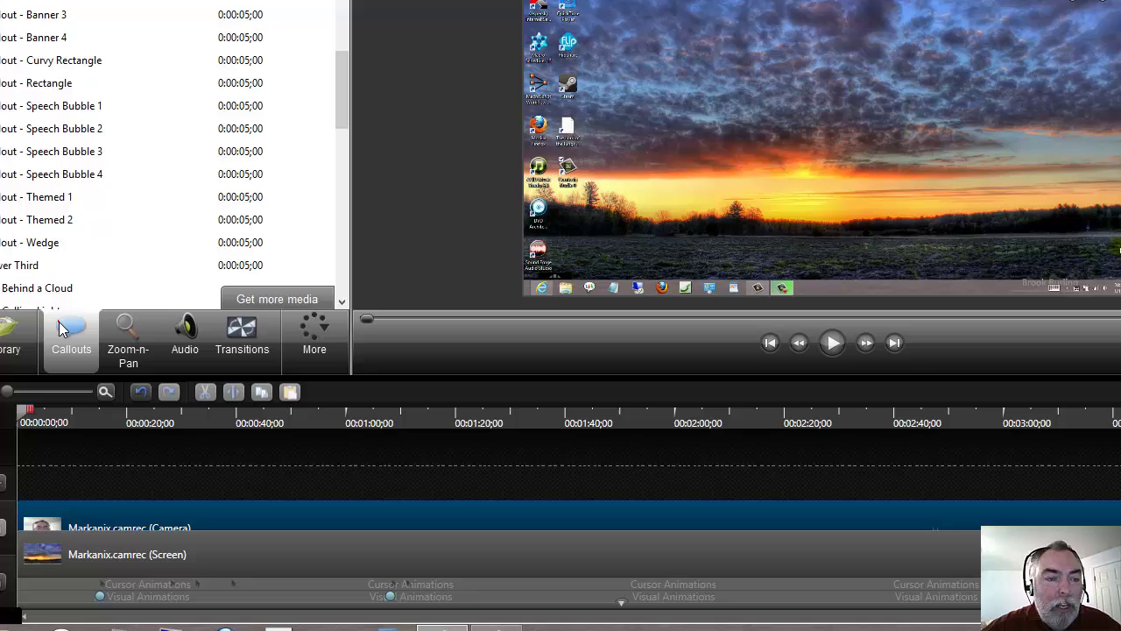
Show the callout shapes, then the transitions list with Blinds, Fade and Cube rotate.
click(59, 326)
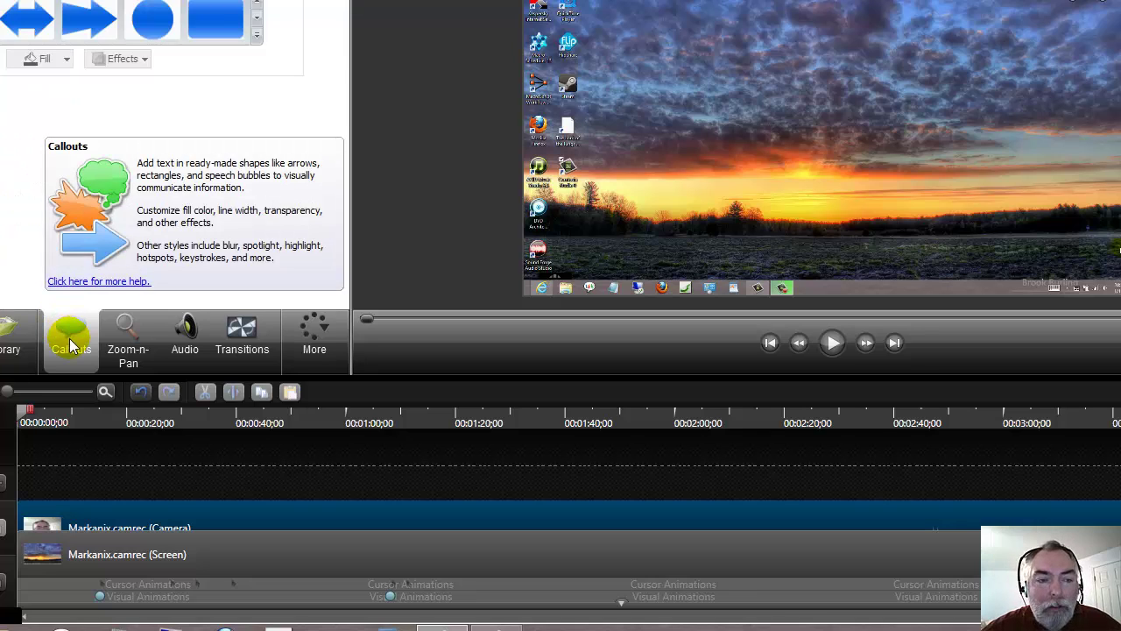
click(227, 352)
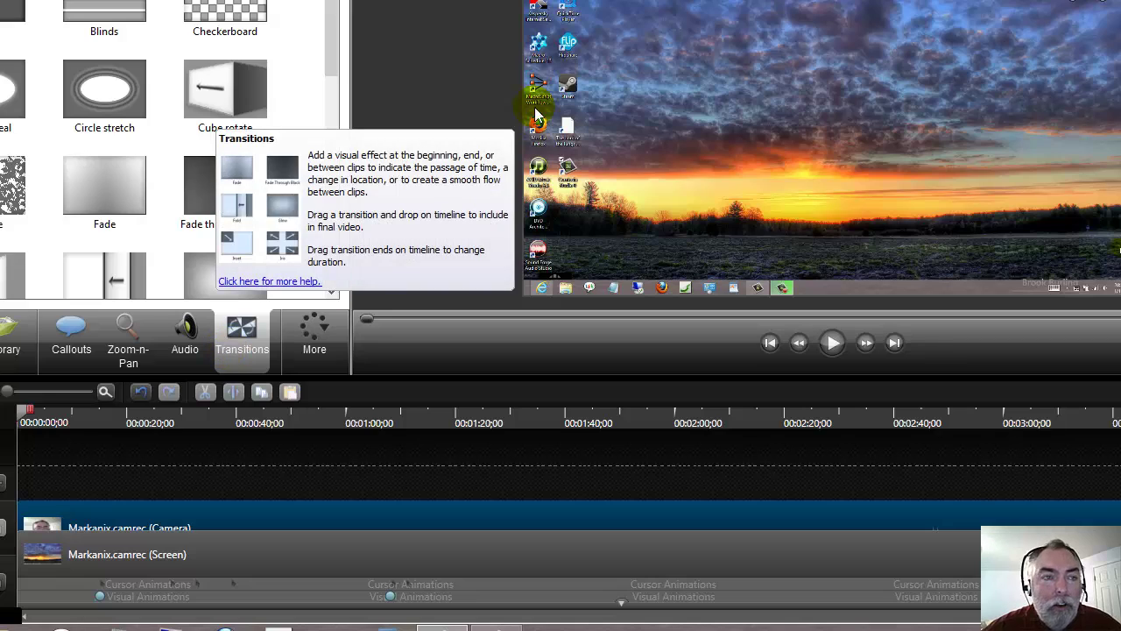